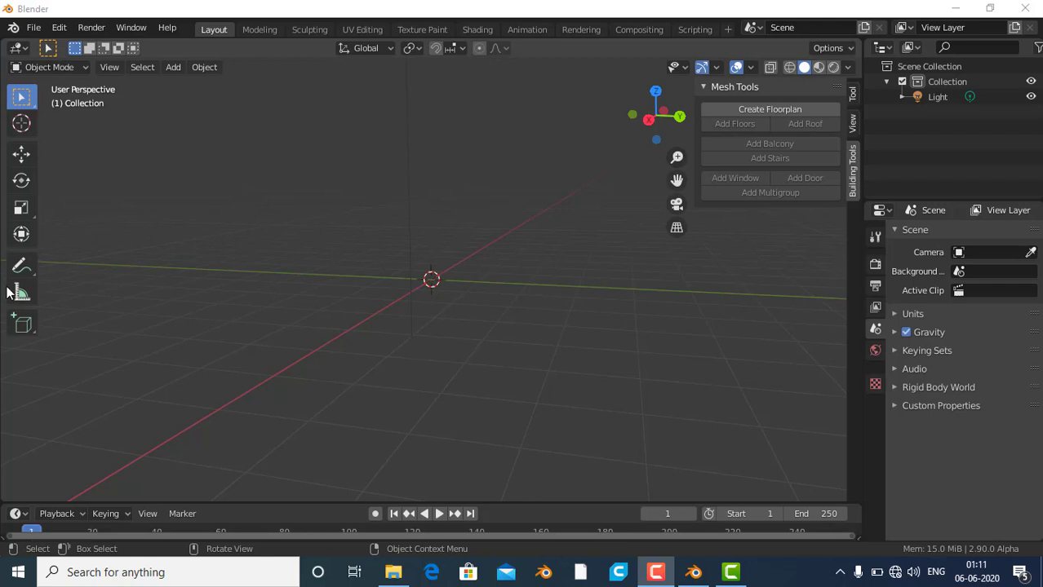
Step: Draw a thin, flat rectangular box with the Add Cube tool
left_click(22, 324)
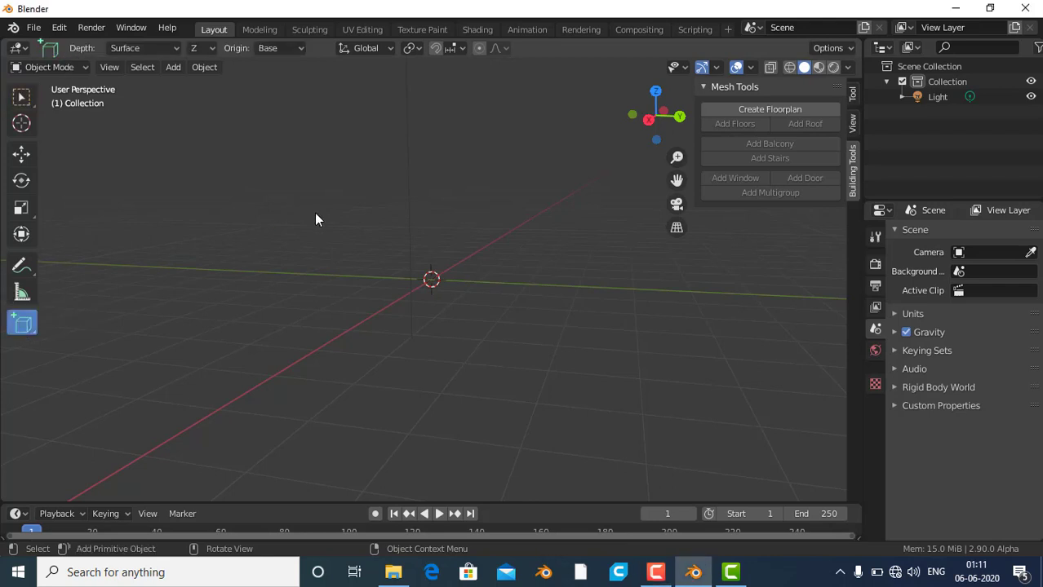
left_click_drag(314, 213, 462, 309)
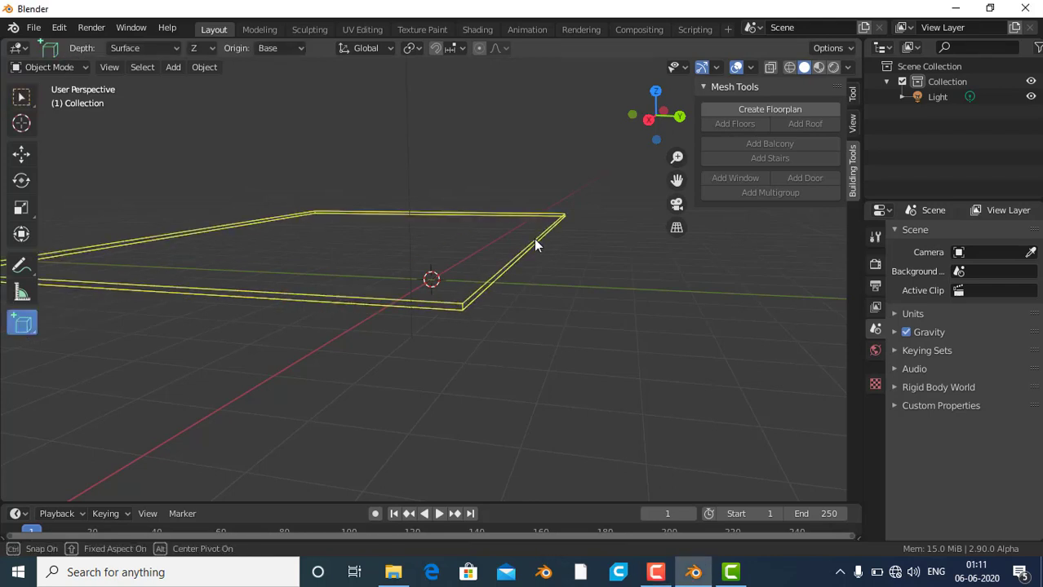
left_click(540, 168)
middle_click_drag(649, 303, 569, 353)
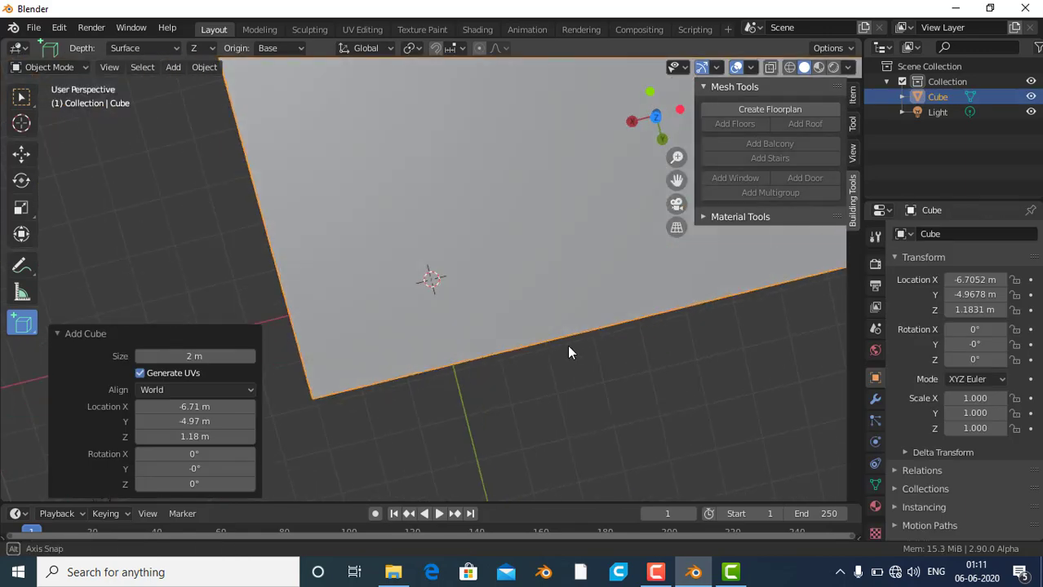
scroll(571, 344, "down", 5)
middle_click_drag(498, 309, 477, 294)
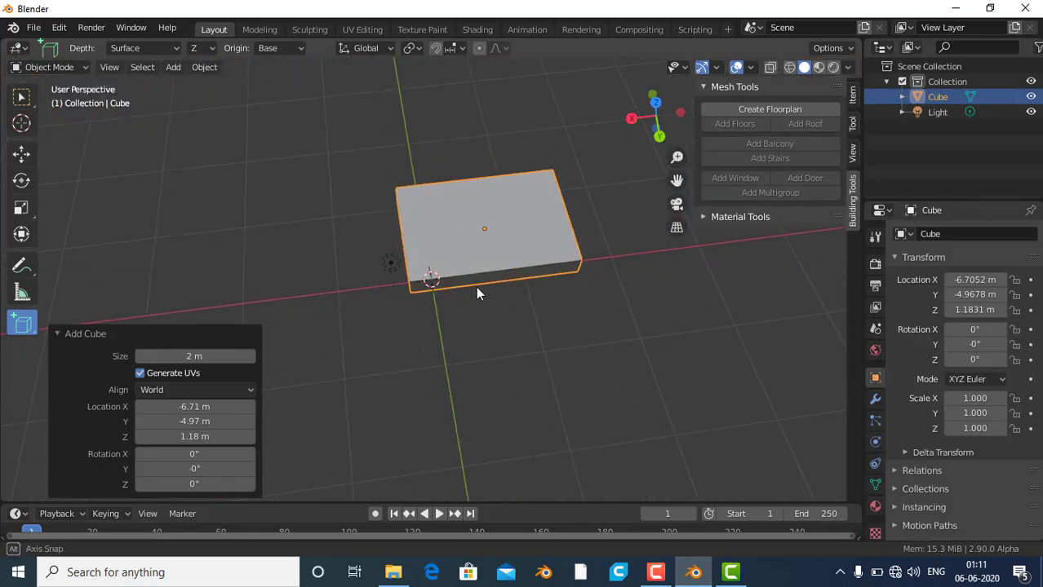
Step: Draw a 32-vertex cylinder with 1 m radius and 2 m depth beside the box
left_click(35, 332)
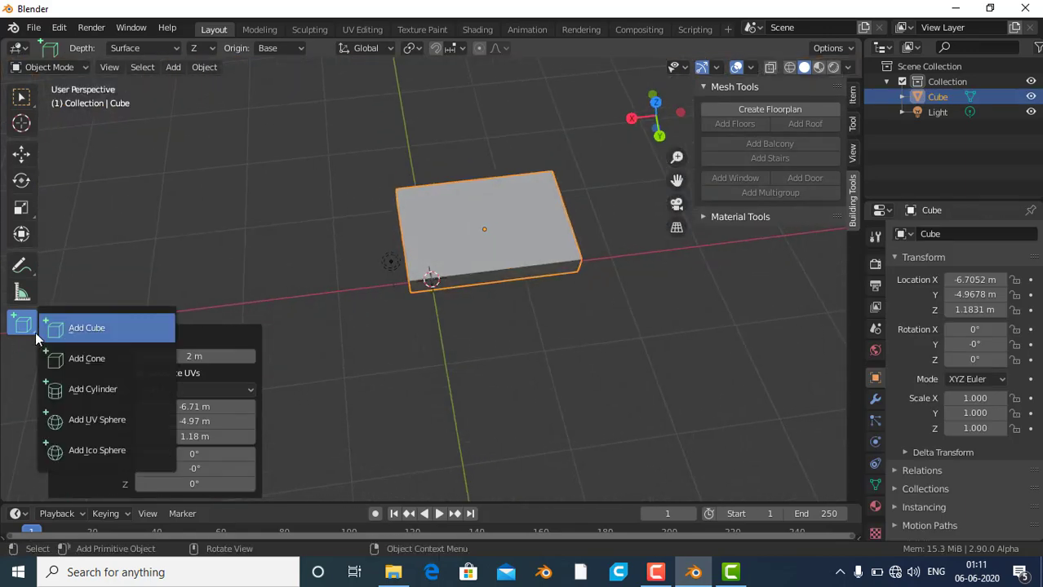
left_click(83, 393)
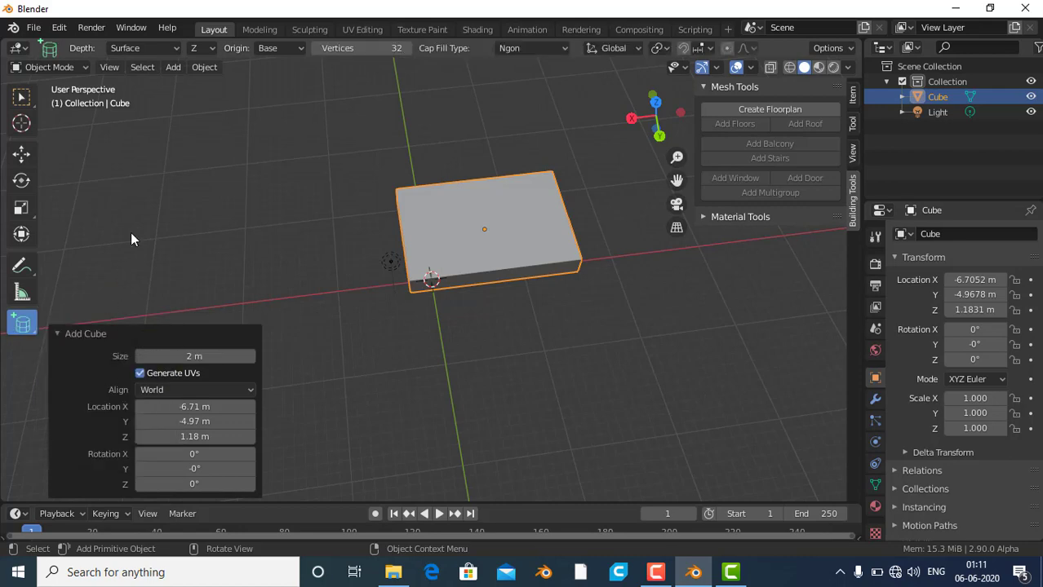
left_click_drag(245, 245, 326, 272)
left_click(320, 153)
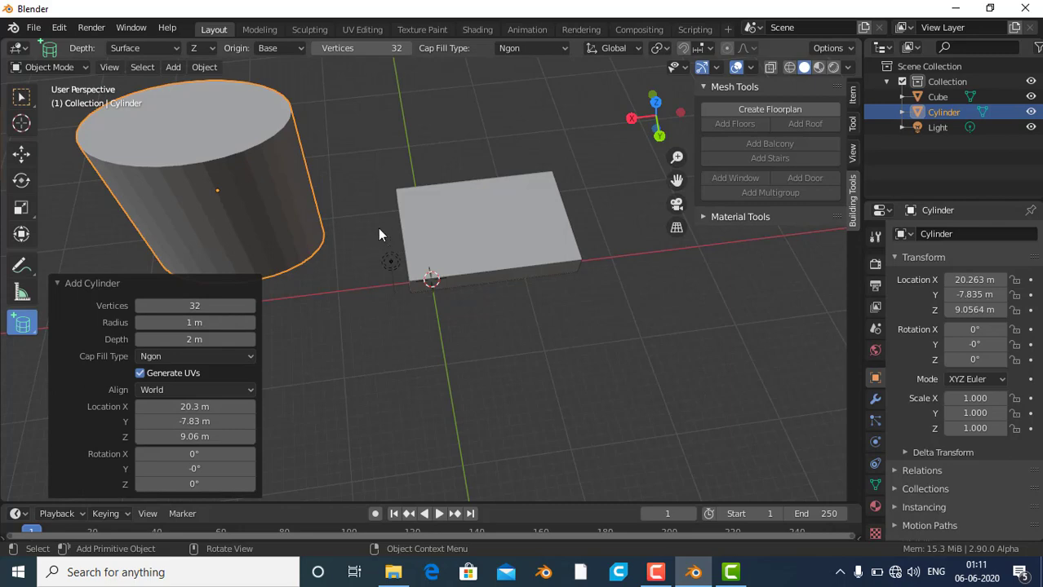
left_click(63, 284)
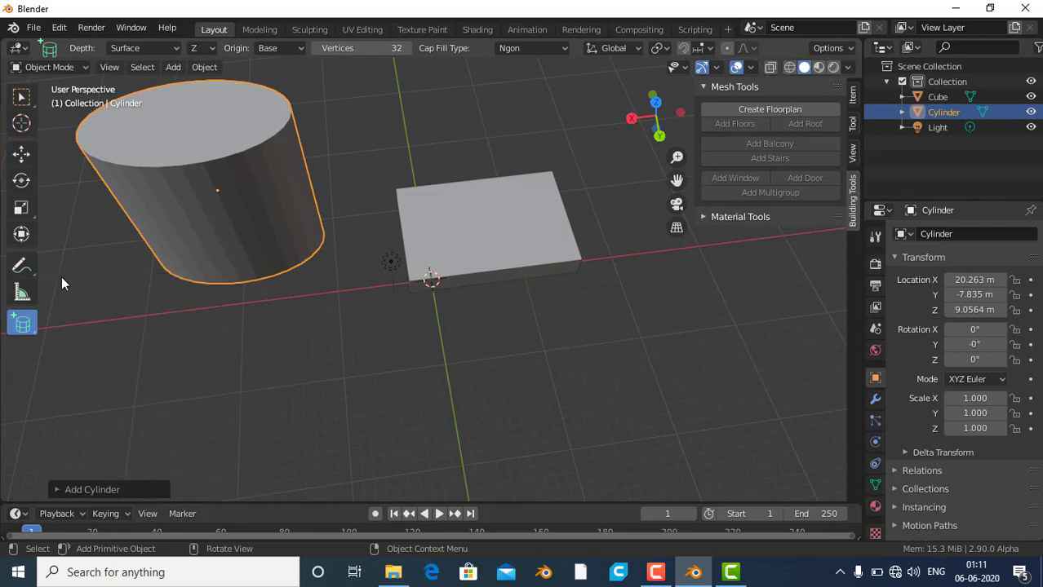
scroll(476, 253, "down", 2)
scroll(476, 253, "down", 2)
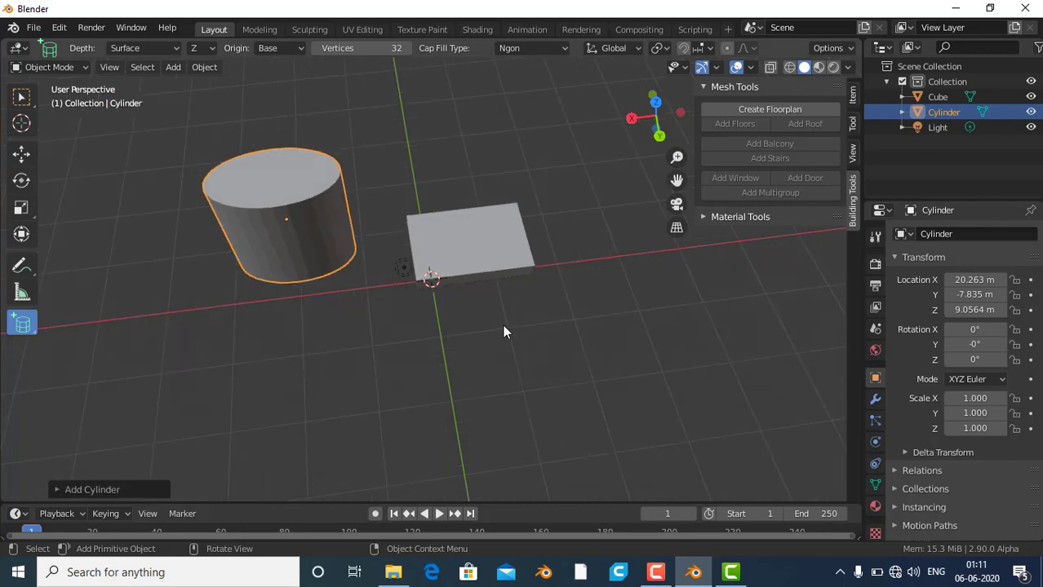
mouse_move(502, 324)
middle_mouse_down()
mouse_move(338, 296)
mouse_move(455, 256)
mouse_move(369, 174)
middle_mouse_up()
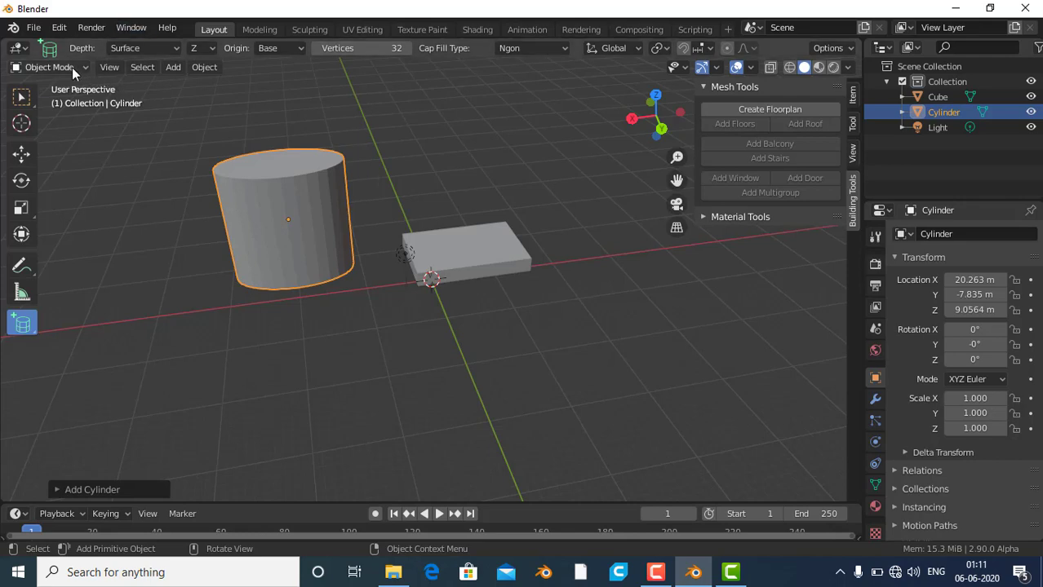
Step: Start a new Sculpting-template file, discarding the box-and-cylinder scene, and frame the Quad Sphere
left_click(36, 29)
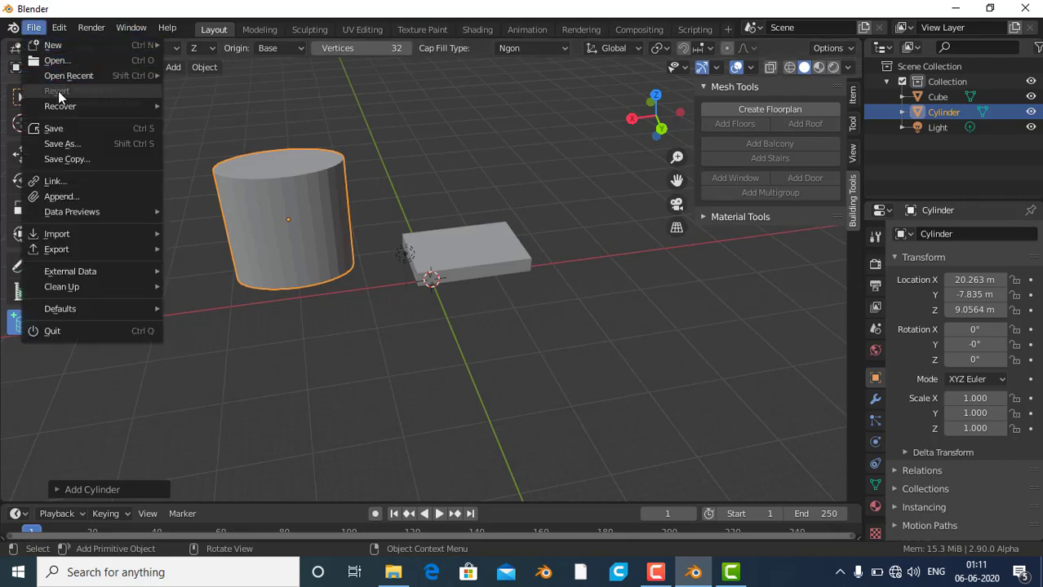
mouse_move(53, 45)
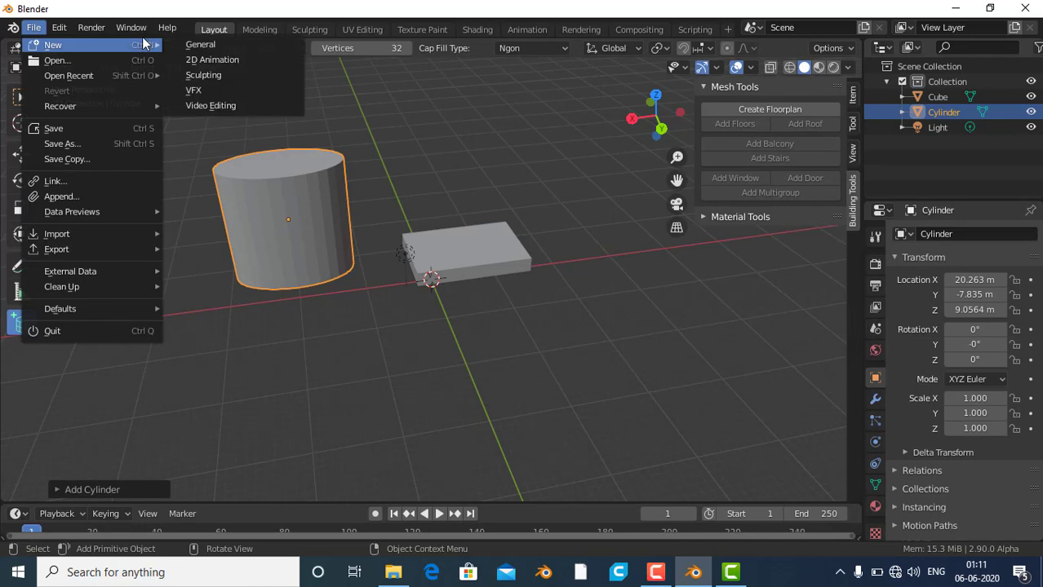
left_click(210, 75)
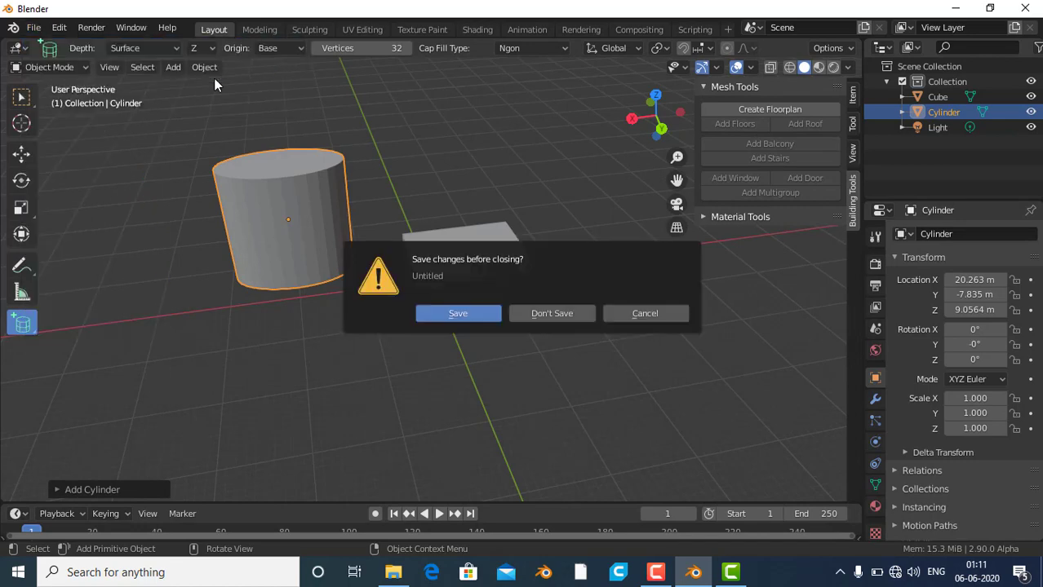
left_click(575, 314)
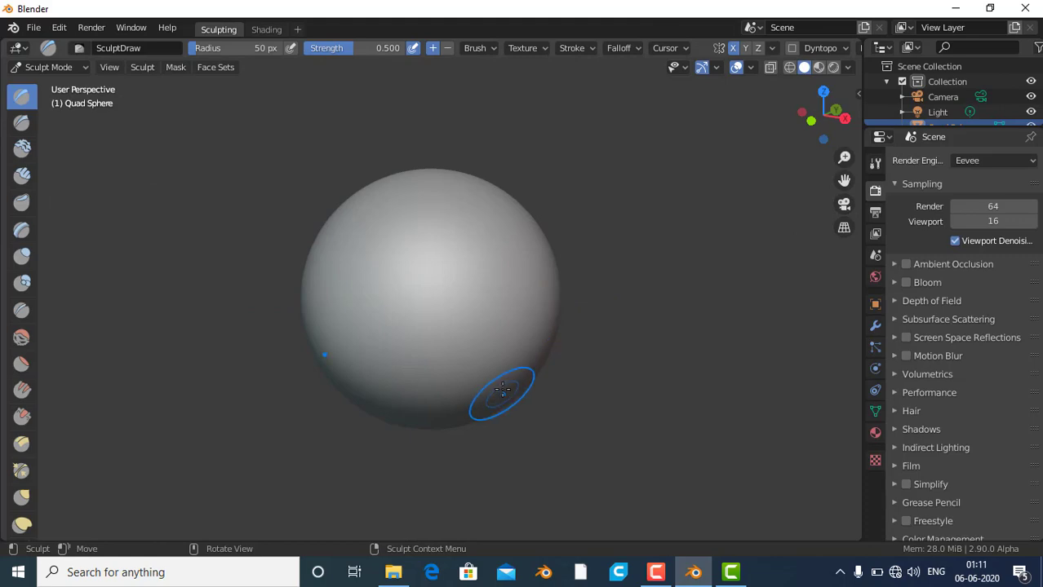
scroll(502, 391, "up", 3)
scroll(509, 370, "up", 4)
scroll(509, 369, "up", 2)
key("KP_Decimal")
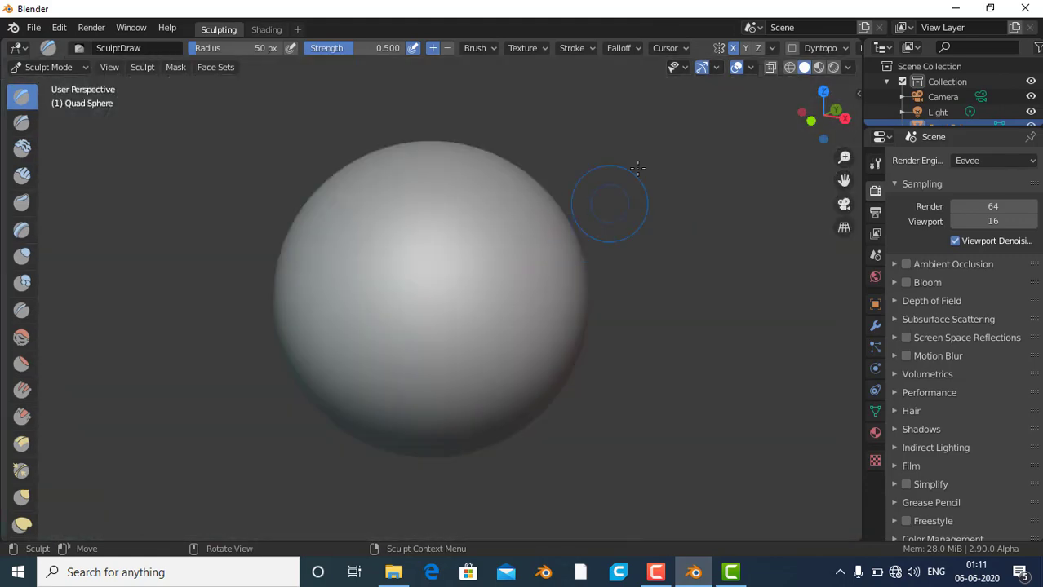
Step: Show the Quad Sphere in wireframe and return to Object Mode
left_click(789, 68)
scroll(465, 233, "up", 3)
scroll(471, 239, "up", 4)
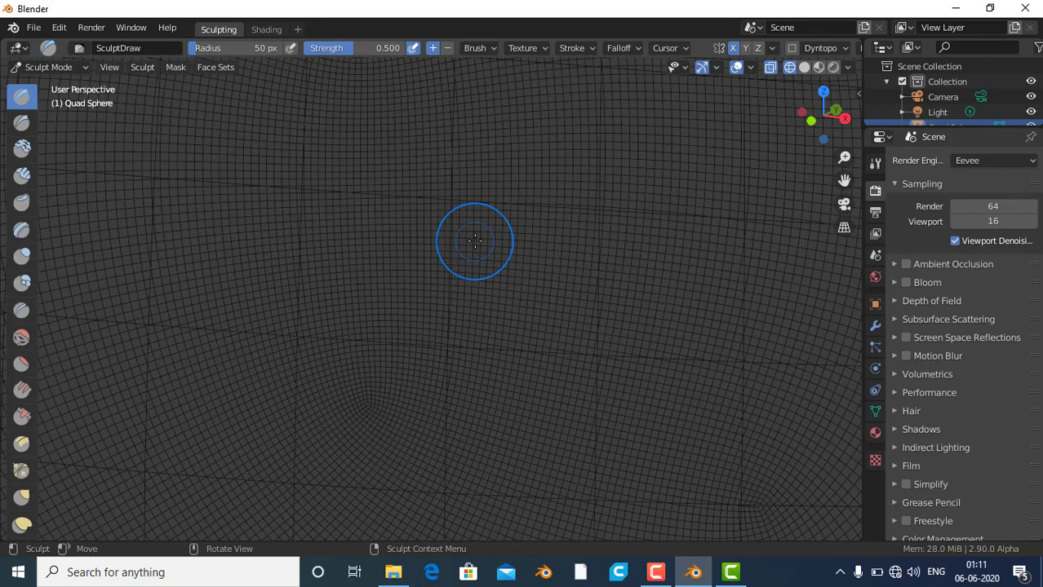
scroll(535, 245, "down", 4)
scroll(533, 246, "down", 3)
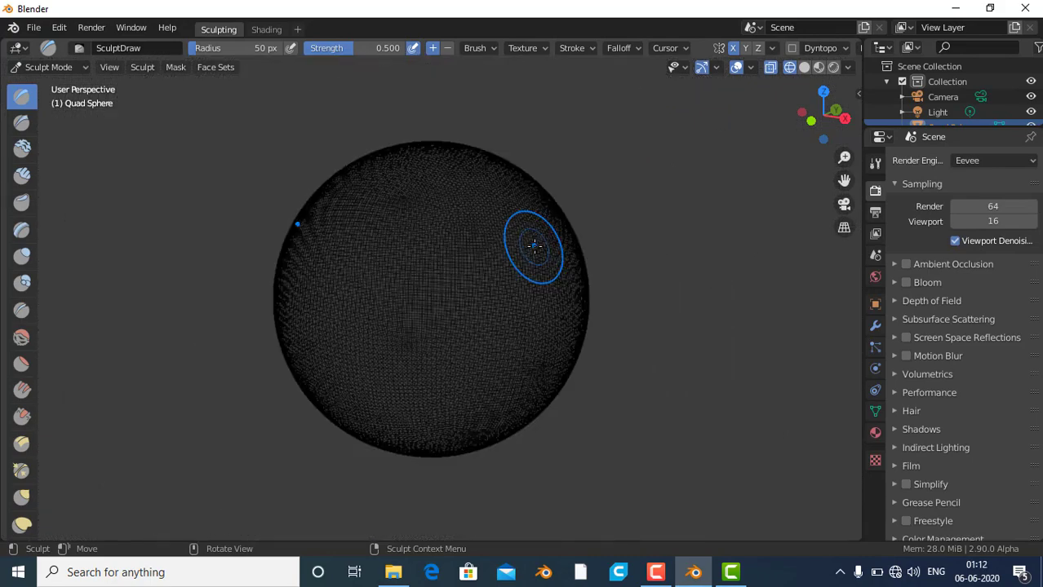
left_click(66, 67)
left_click(69, 84)
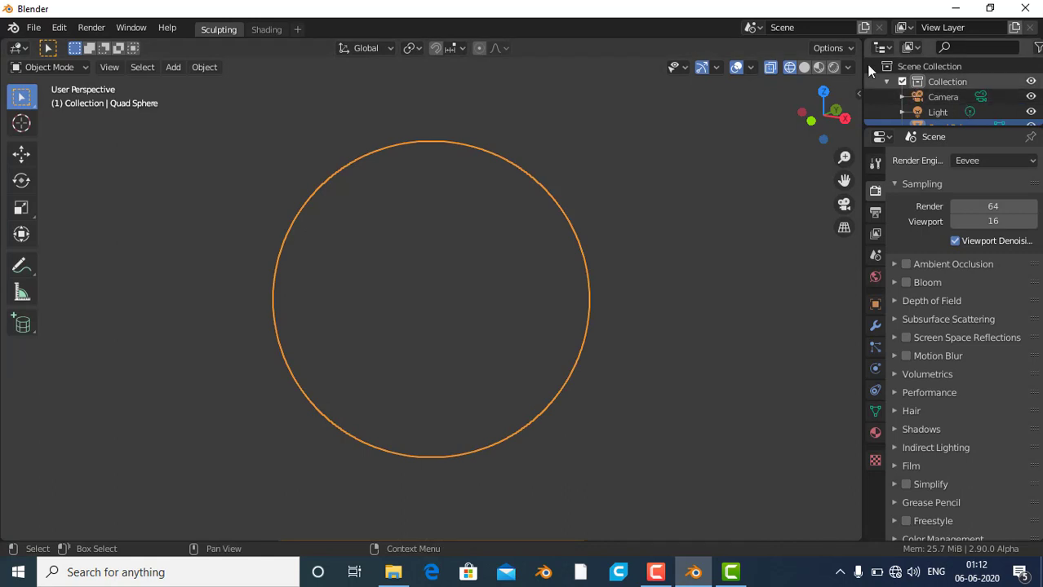
Step: Return to solid shading, deselect the sphere, and bring up the 22allcut.blend statue window
left_click(803, 68)
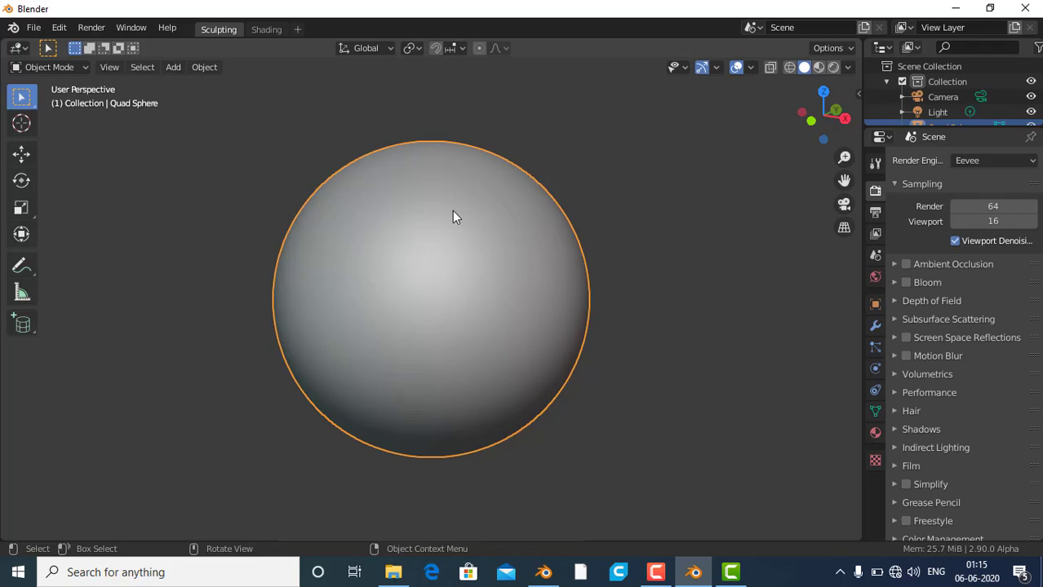
left_click(657, 569)
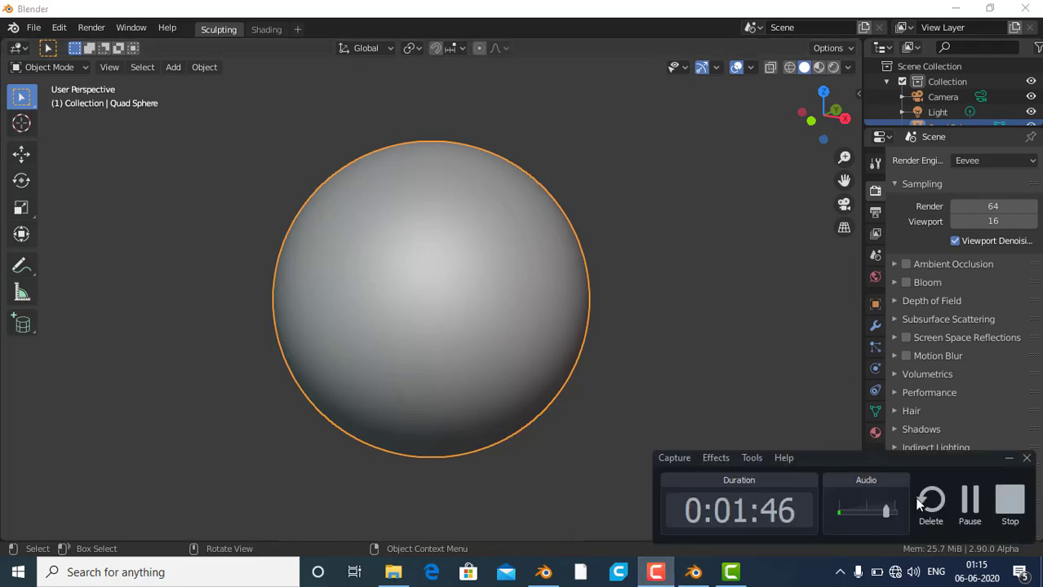
left_click(746, 279)
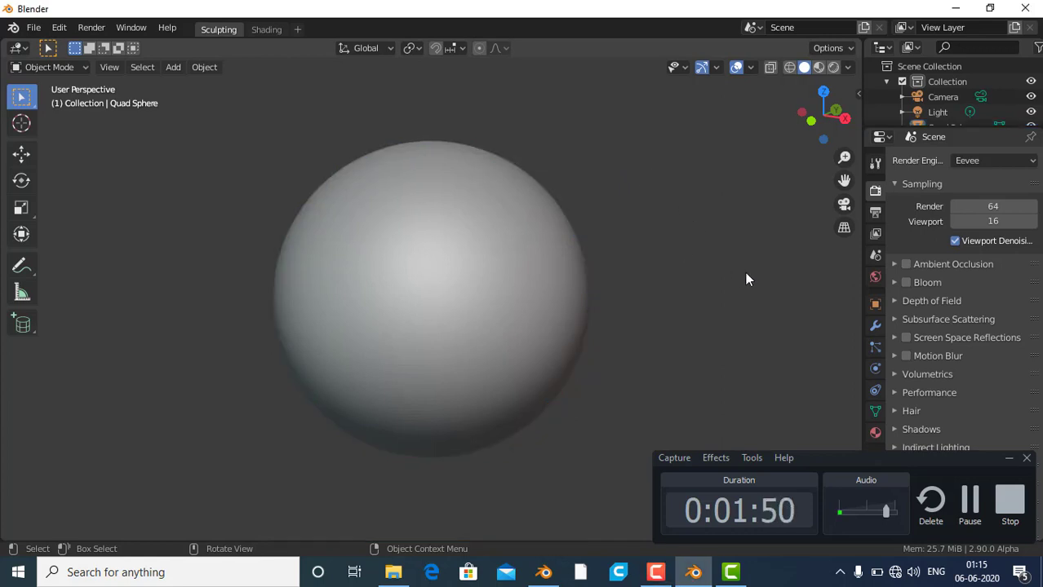
left_click(543, 572)
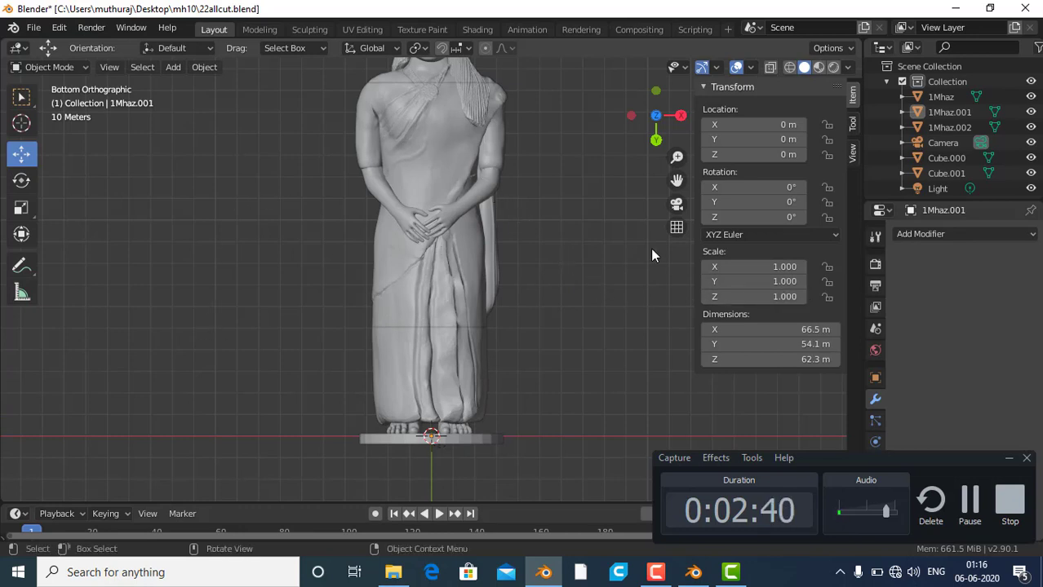
Step: Close the statue file without saving and return to the sphere scene window
left_click(1025, 7)
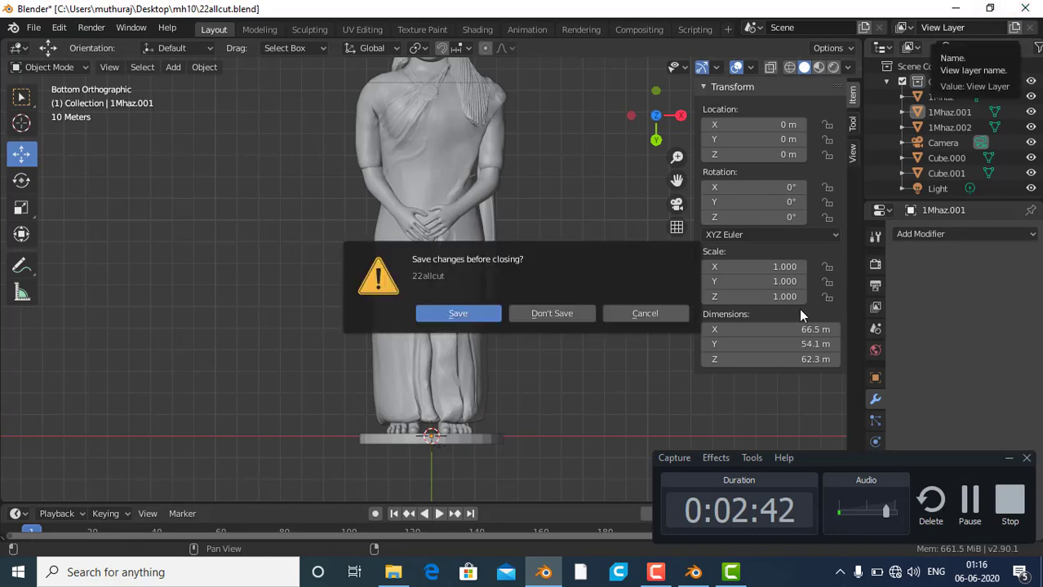
left_click(580, 312)
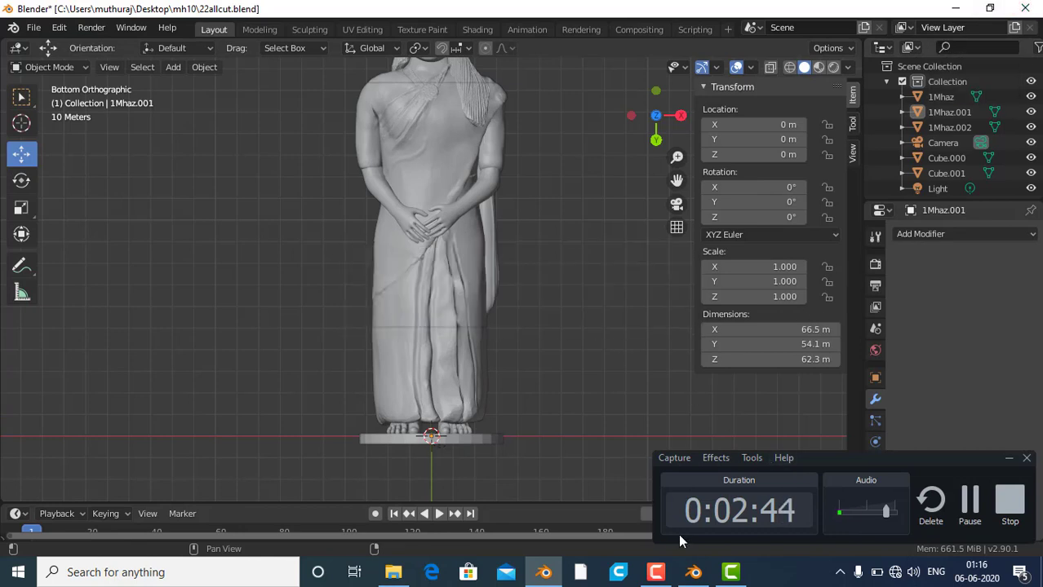
left_click(692, 572)
Step: Start a new General file without saving the sphere scene, and delete the default cube
left_click(34, 28)
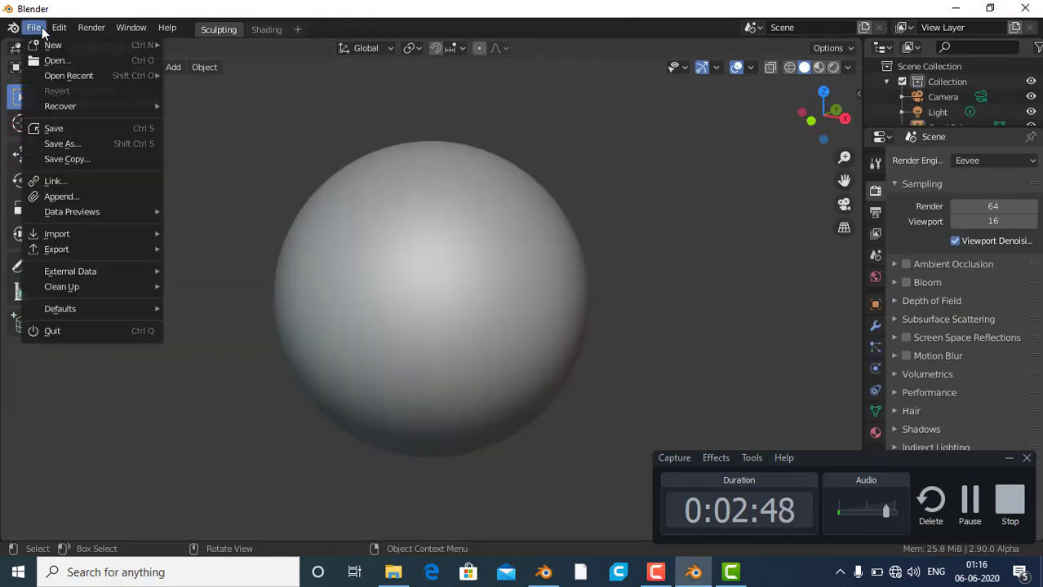
mouse_move(53, 44)
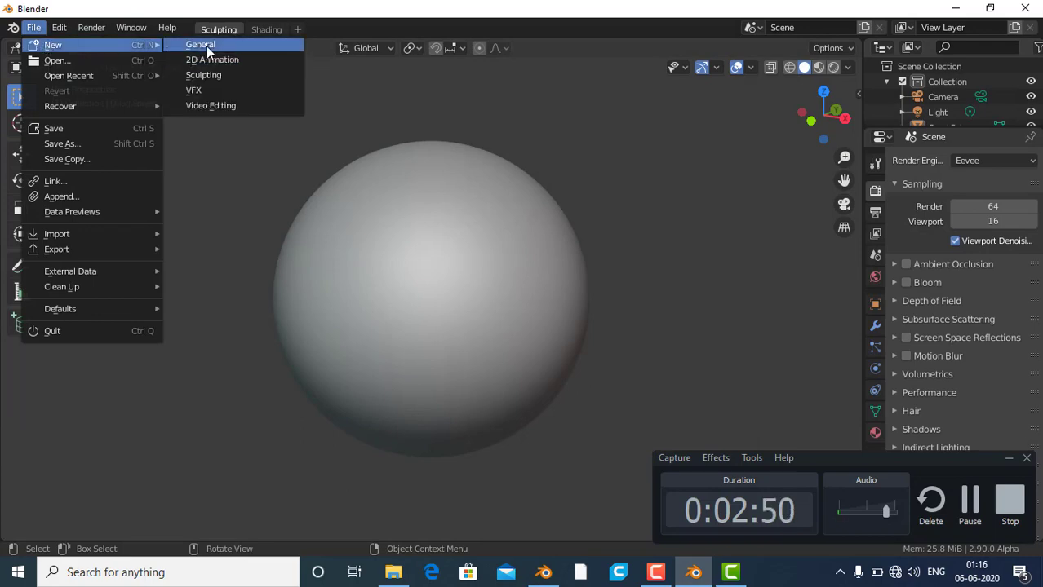
left_click(207, 46)
left_click(559, 310)
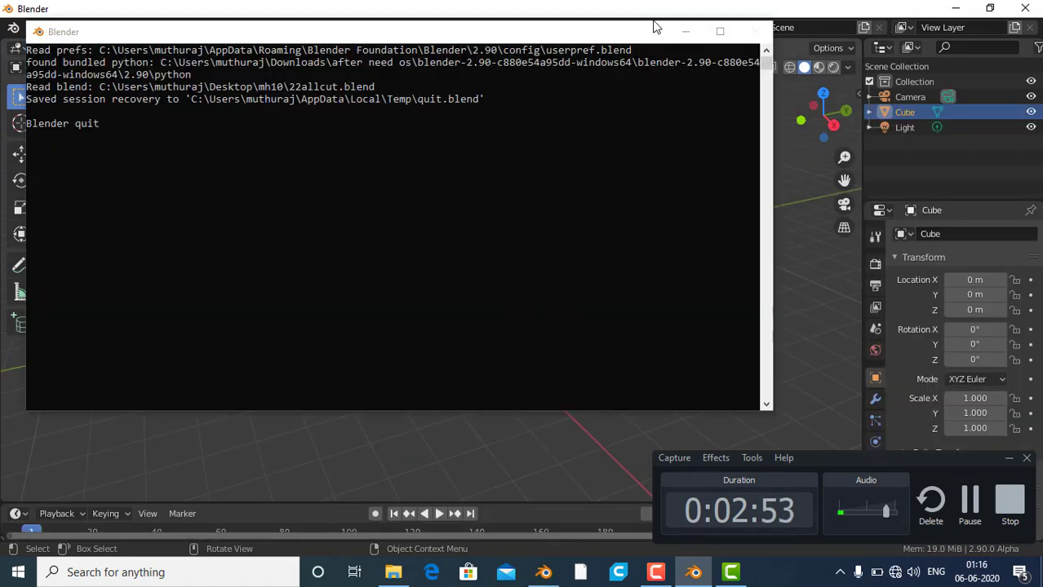
key("ctrl+Page_Up")
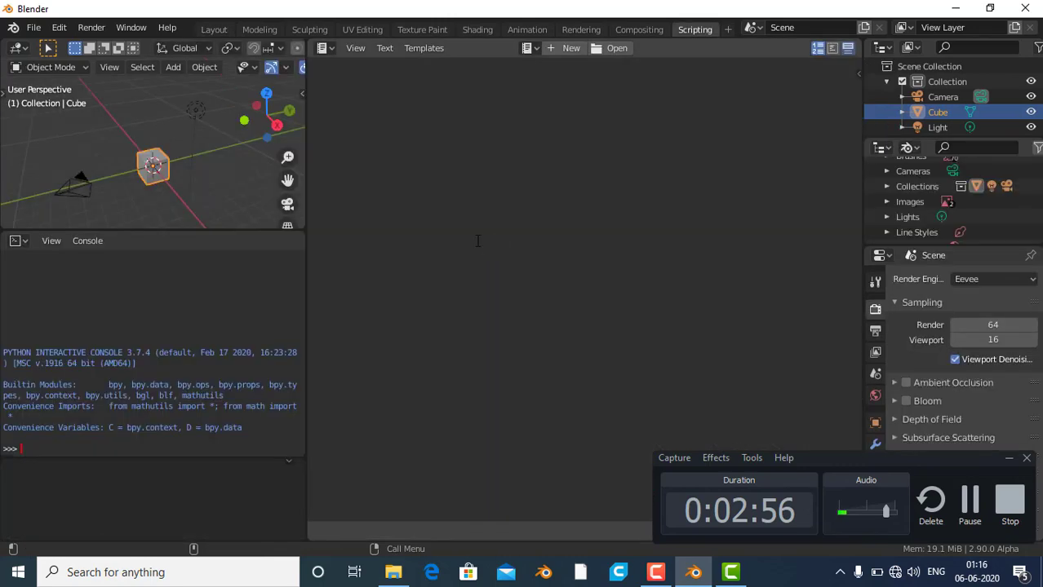
key("ctrl+Page_Down")
key("Delete")
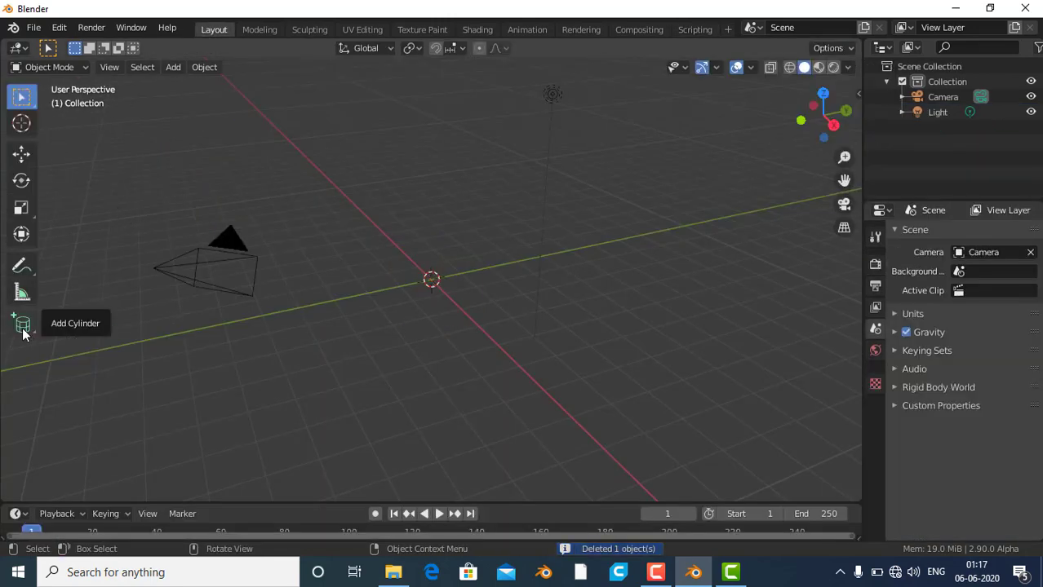
Step: Add an icosphere at the origin
left_click(170, 70)
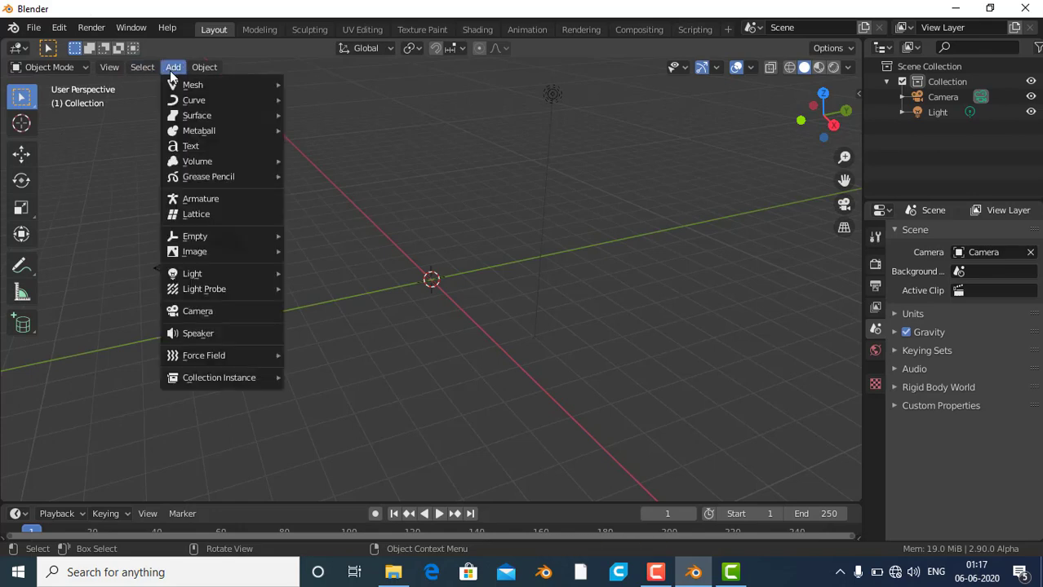
mouse_move(194, 85)
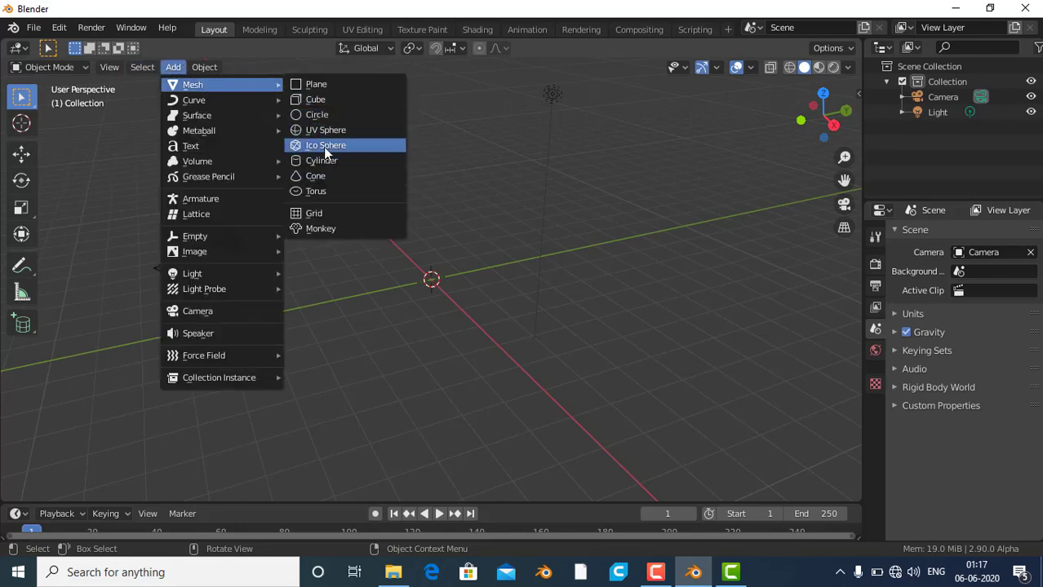
left_click(324, 152)
scroll(446, 240, "up", 1)
scroll(446, 244, "up", 5)
scroll(448, 246, "up", 3)
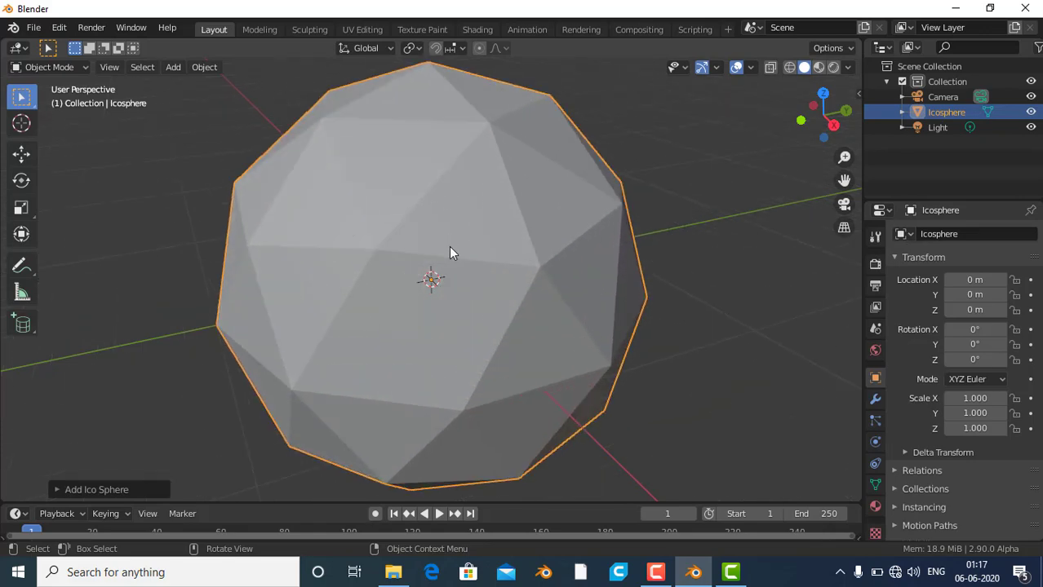
scroll(449, 249, "down", 5)
scroll(473, 257, "down", 2)
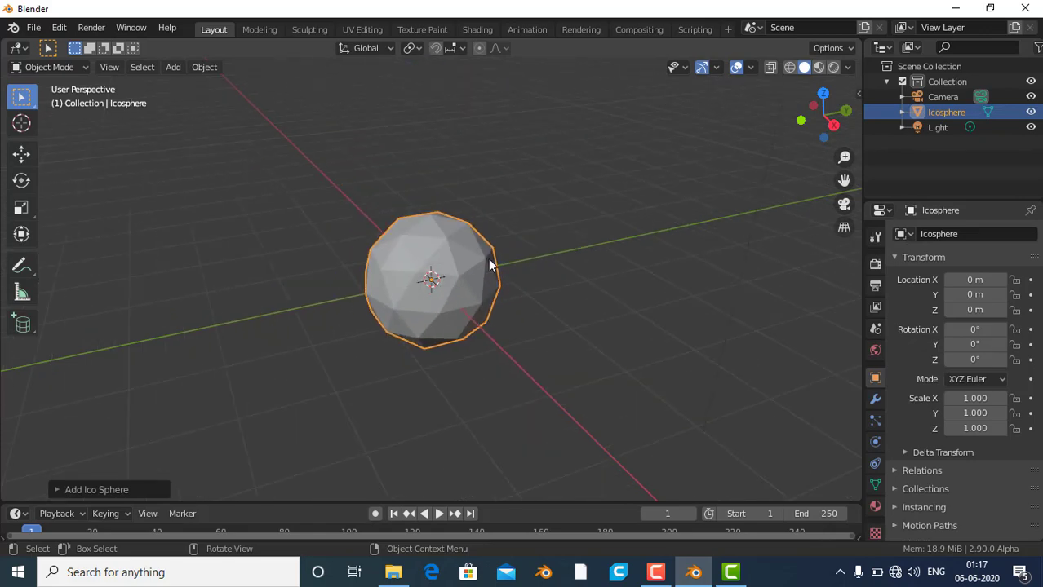
Step: From the right view, scale the icosphere along Z to 4.849
left_click(834, 124)
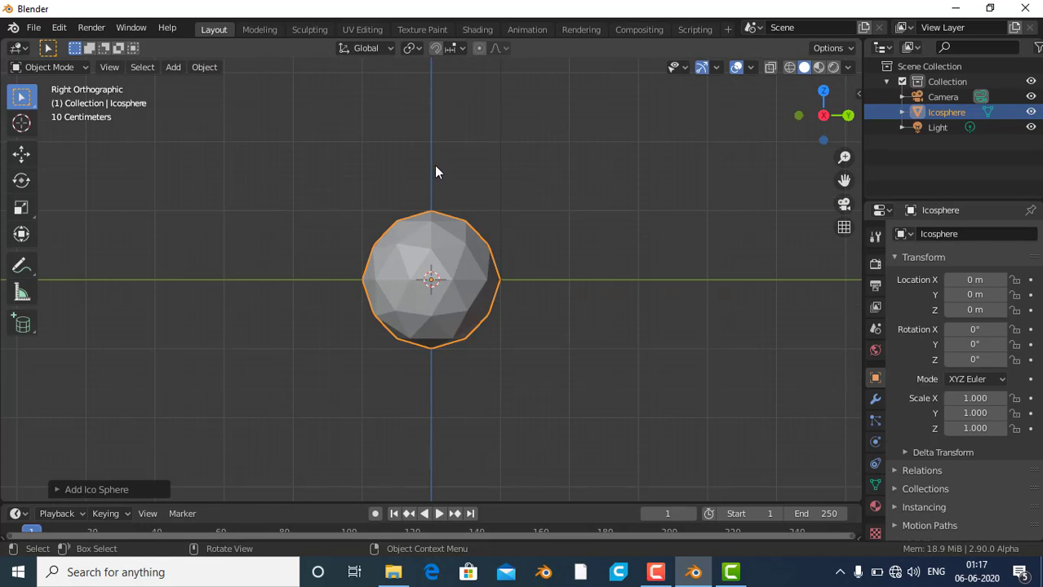
key("s")
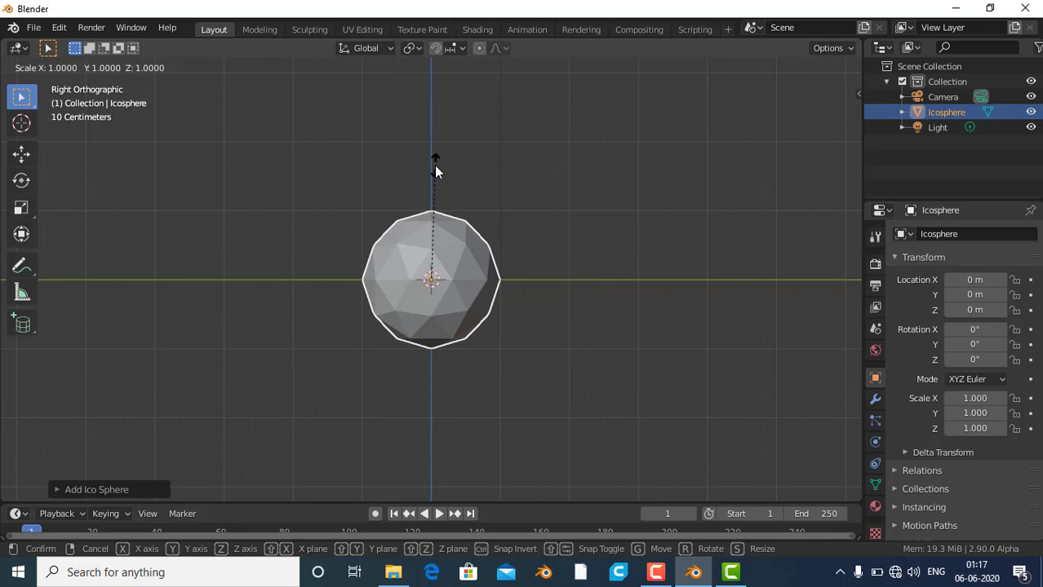
key("z")
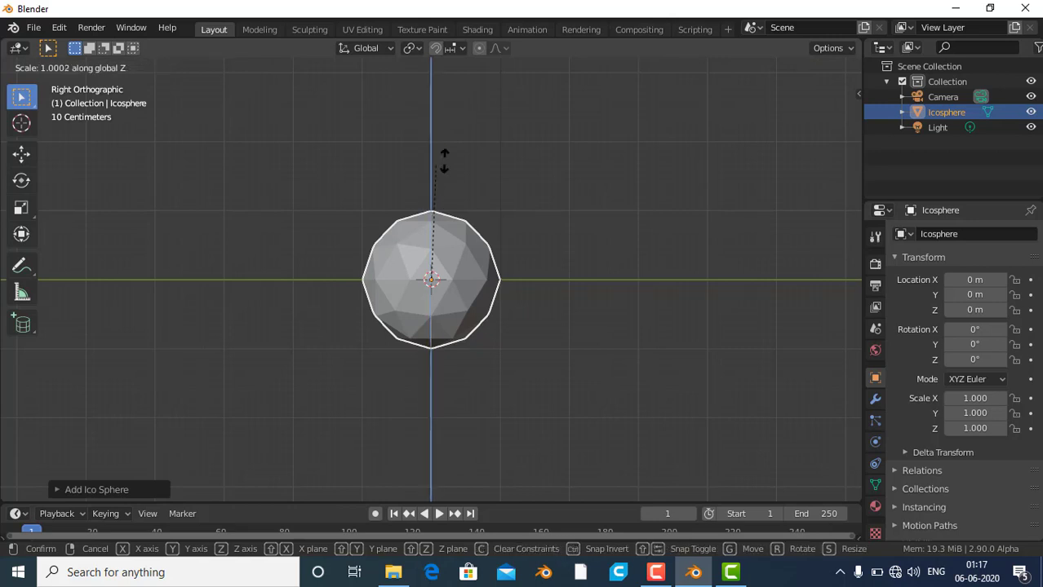
left_click(578, 186)
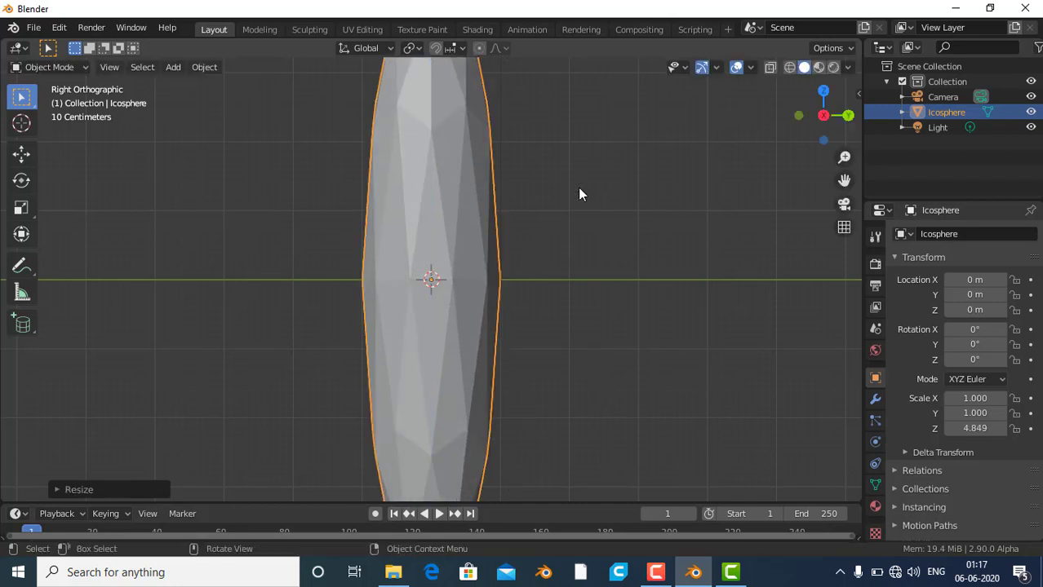
scroll(578, 187, "down", 2)
scroll(579, 187, "down", 2)
scroll(524, 236, "up", 1)
scroll(524, 235, "up", 3)
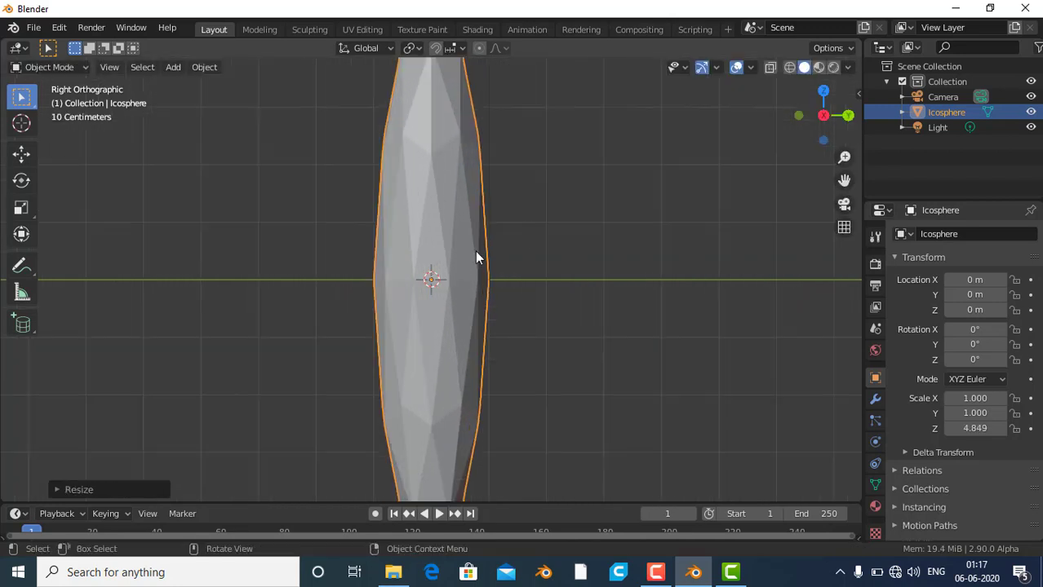
scroll(478, 280, "down", 2)
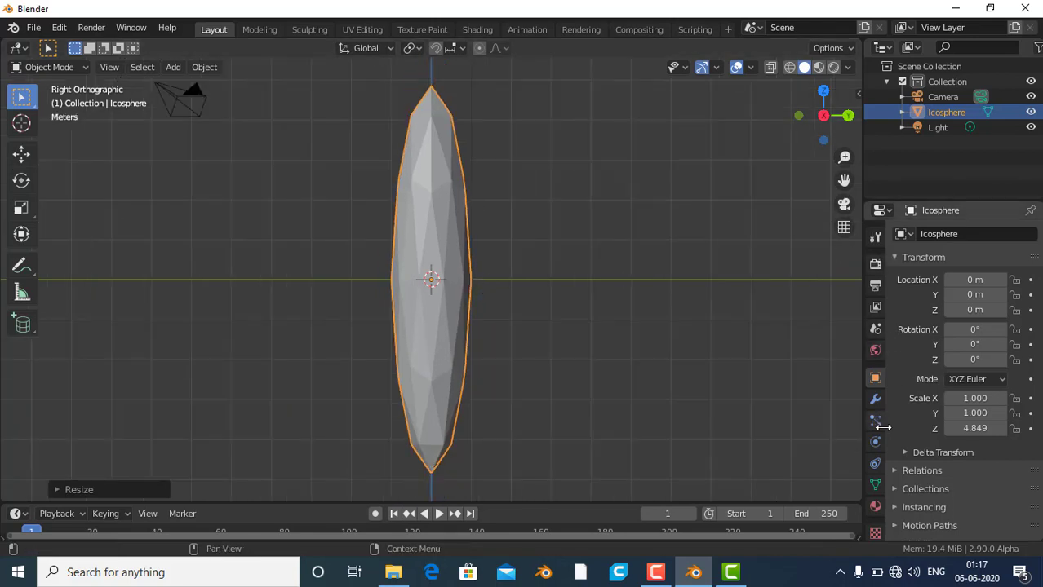
Step: Add and apply a Subdivision Surface modifier to smooth the icosphere
left_click(874, 400)
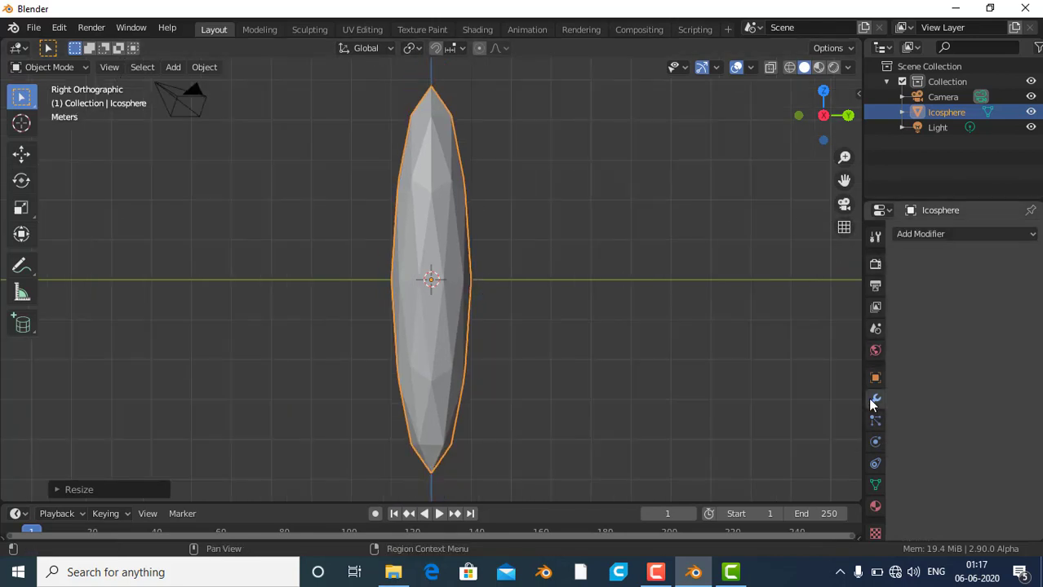
left_click(939, 236)
left_click(769, 487)
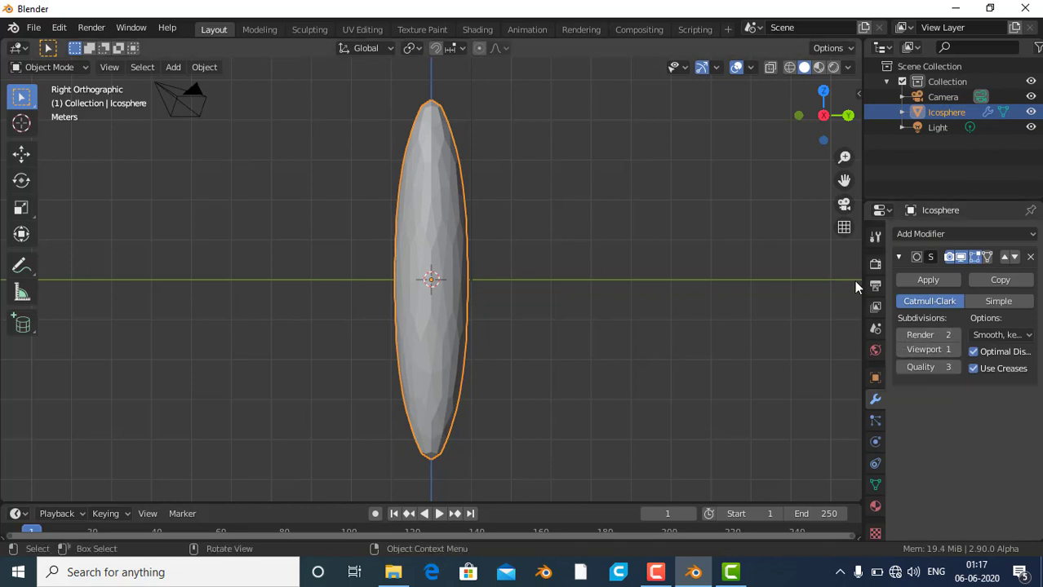
left_click(909, 283)
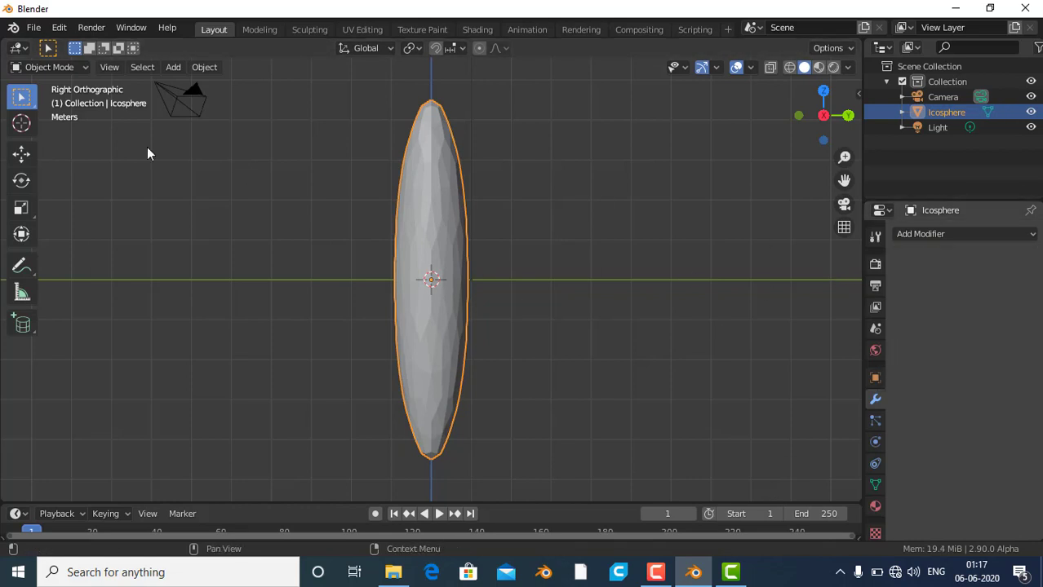
left_click(69, 72)
Step: In Sculpt Mode, pick the Grab brush and raise its radius to 134 px
left_click(53, 114)
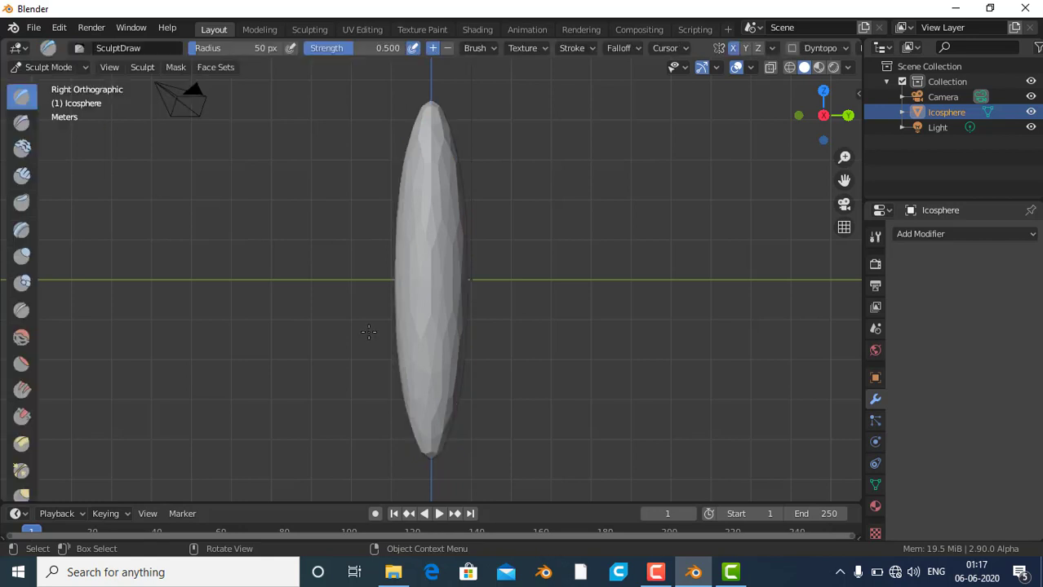
scroll(22, 351, "down", 3)
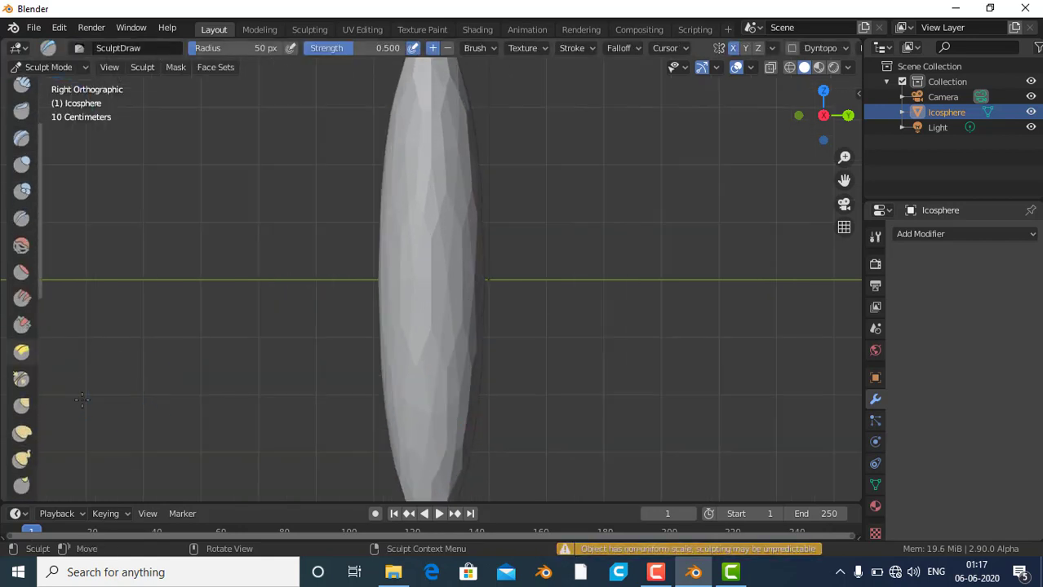
left_click(23, 405)
scroll(453, 449, "down", 2)
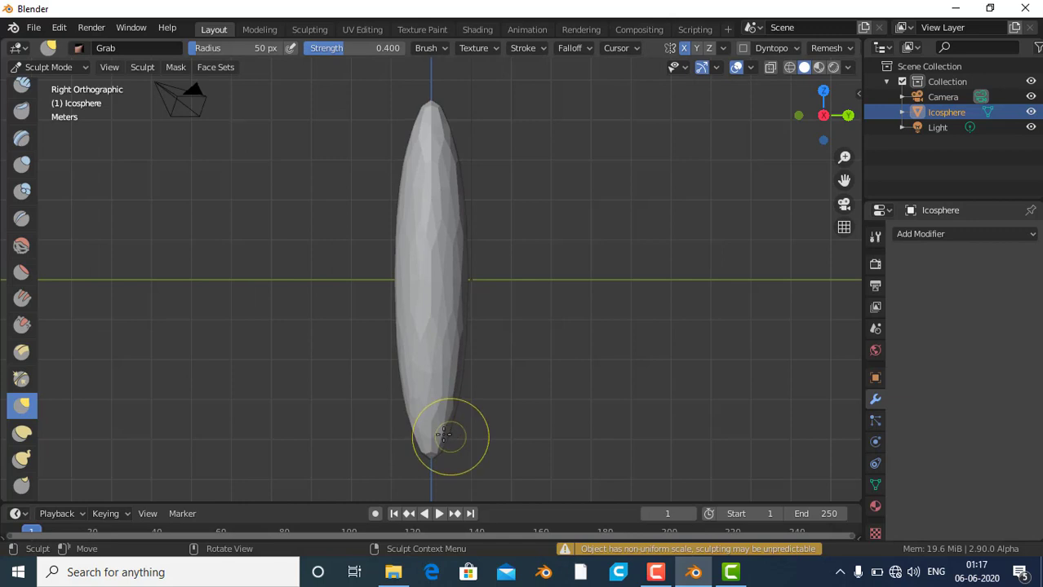
right_click(624, 278)
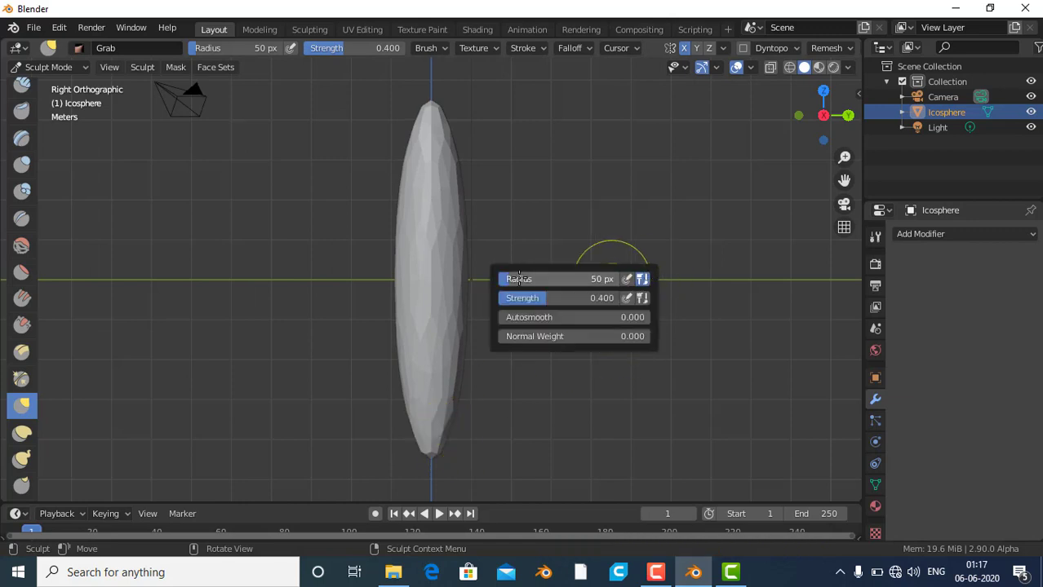
left_click_drag(519, 279, 588, 279)
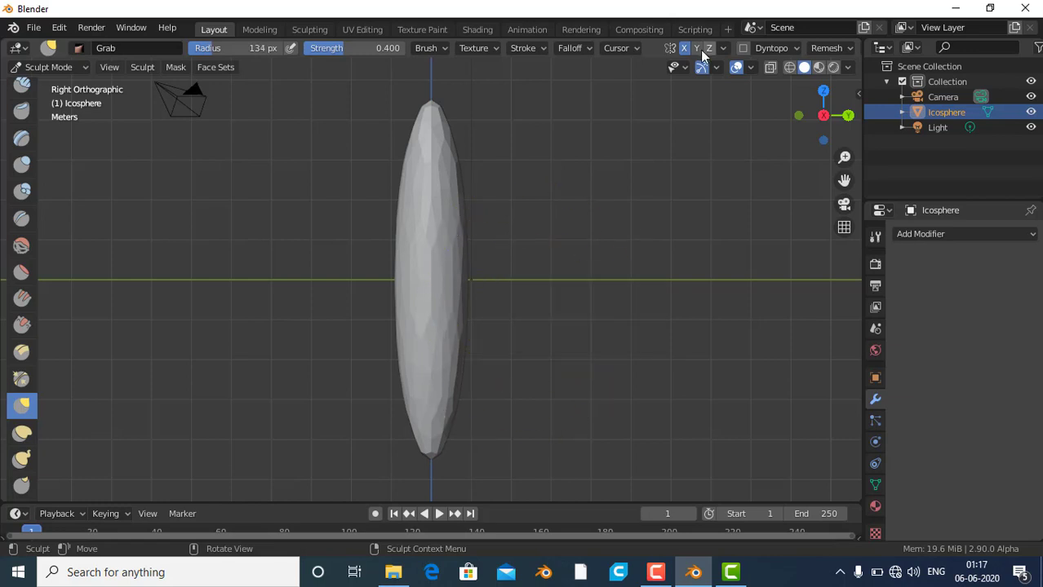
Step: Try a Grab stroke from the back view, then undo it to restore the smooth spindle
left_click(849, 115)
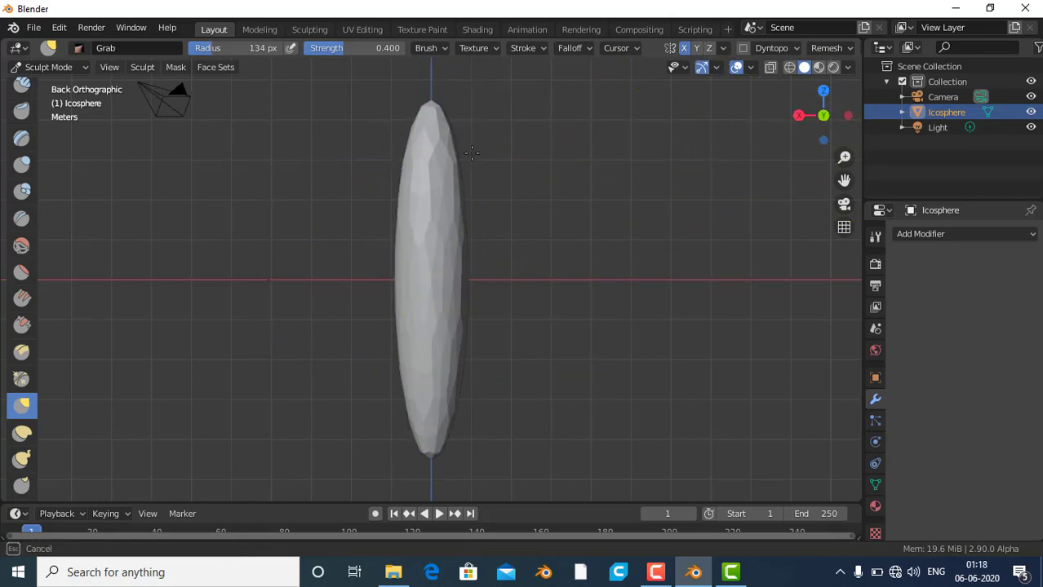
key("ctrl+z")
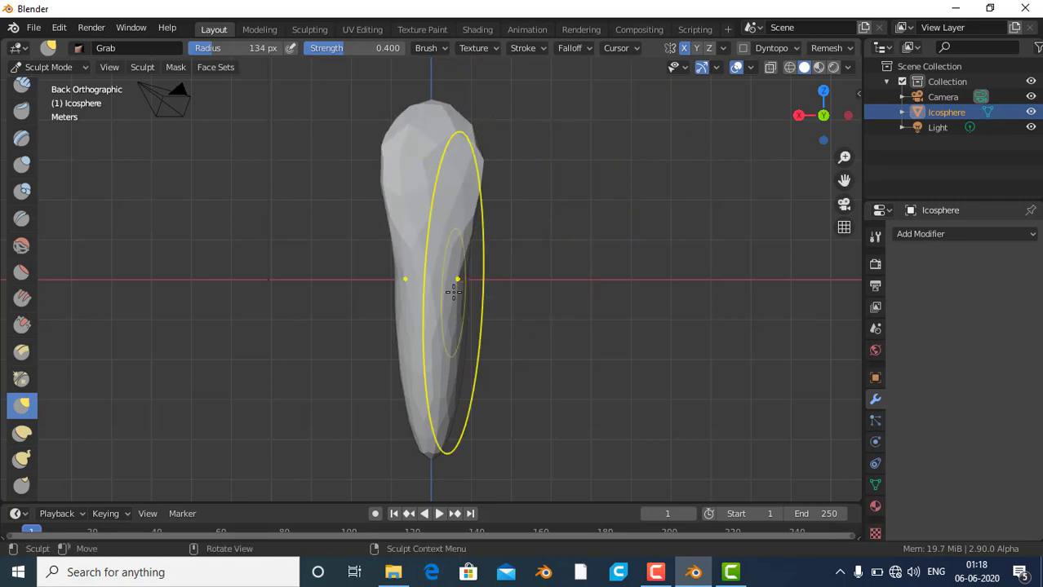
mouse_move(455, 273)
left_mouse_down()
mouse_move(490, 408)
mouse_move(516, 408)
left_mouse_up()
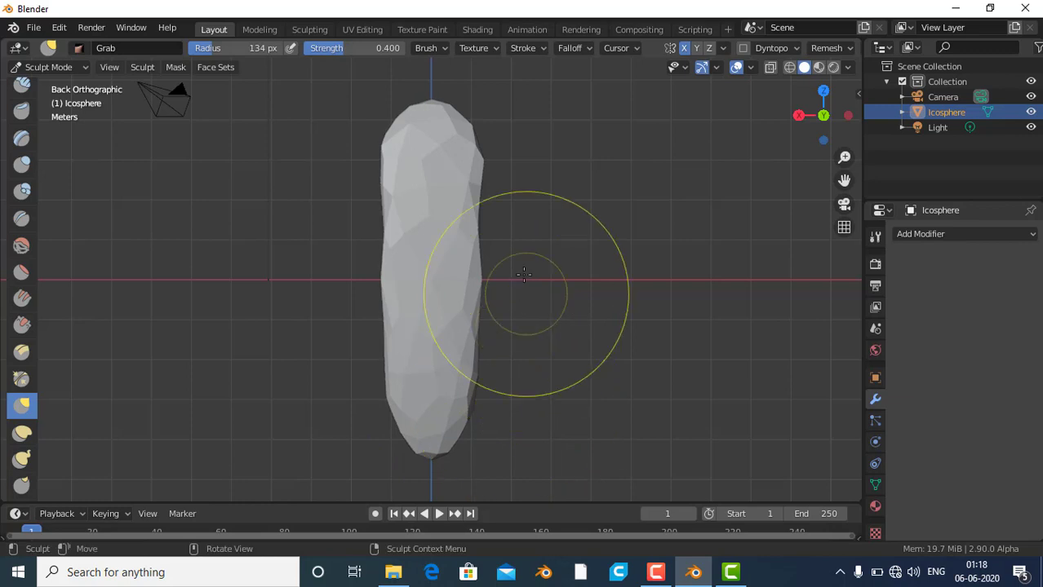
scroll(547, 193, "down", 2)
scroll(551, 220, "down", 2)
mouse_move(556, 251)
middle_mouse_down()
mouse_move(500, 257)
mouse_move(538, 254)
middle_mouse_up()
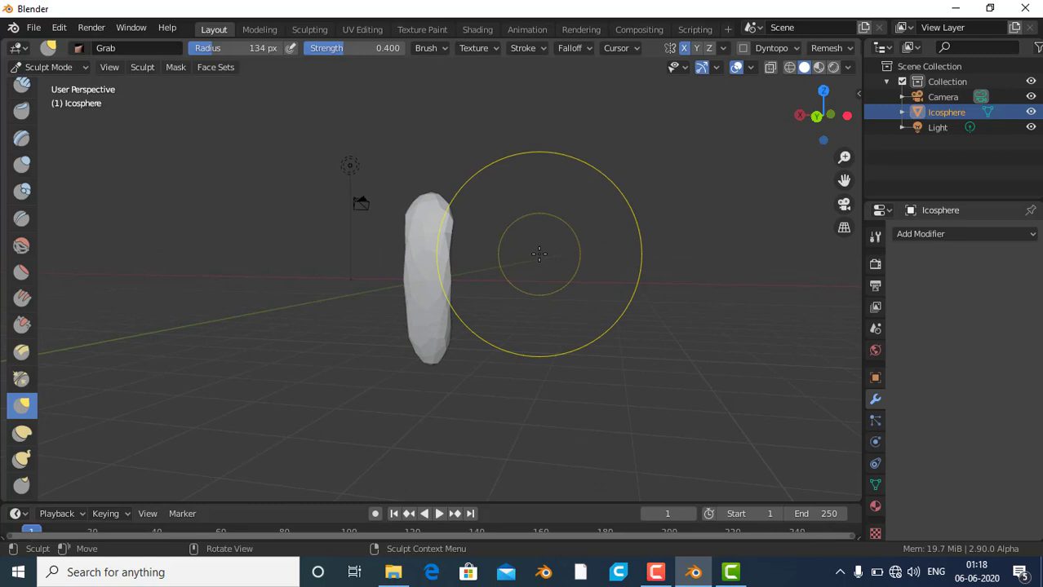
key("ctrl")
key("ctrl+z")
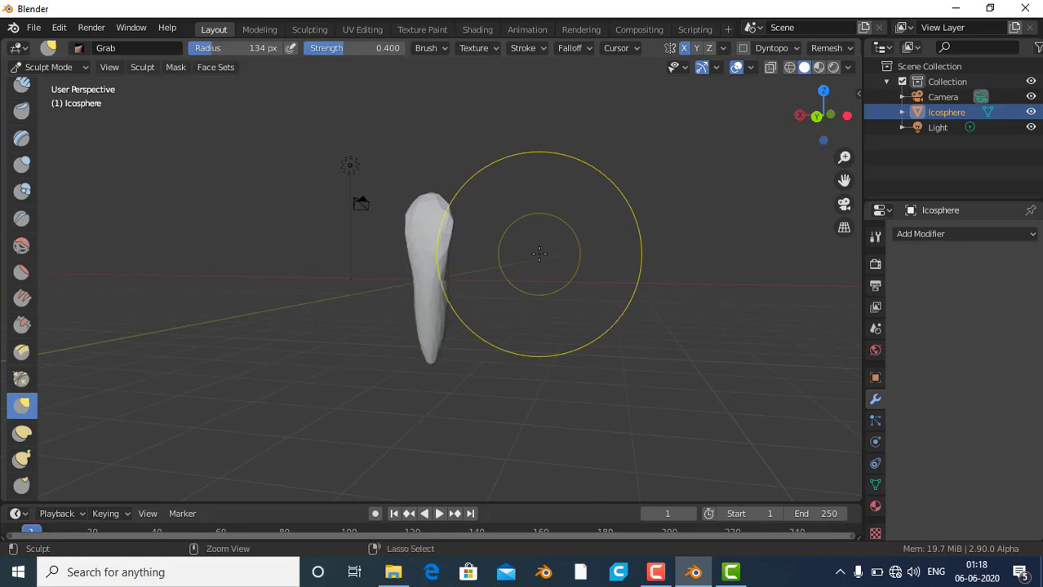
key("ctrl+z")
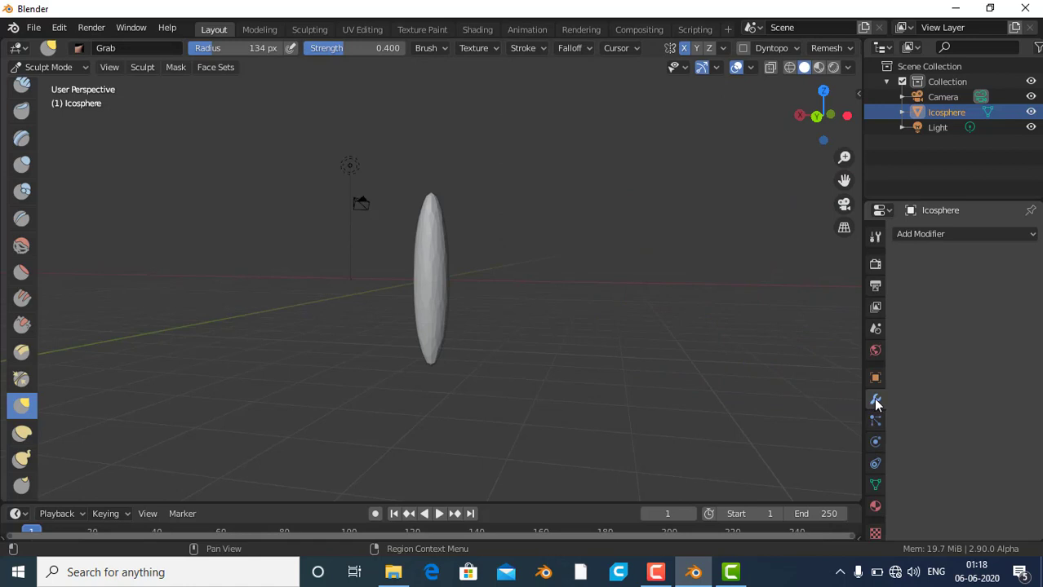
Step: Set the sculpt symmetry's Radial Z count to 10
left_click(874, 235)
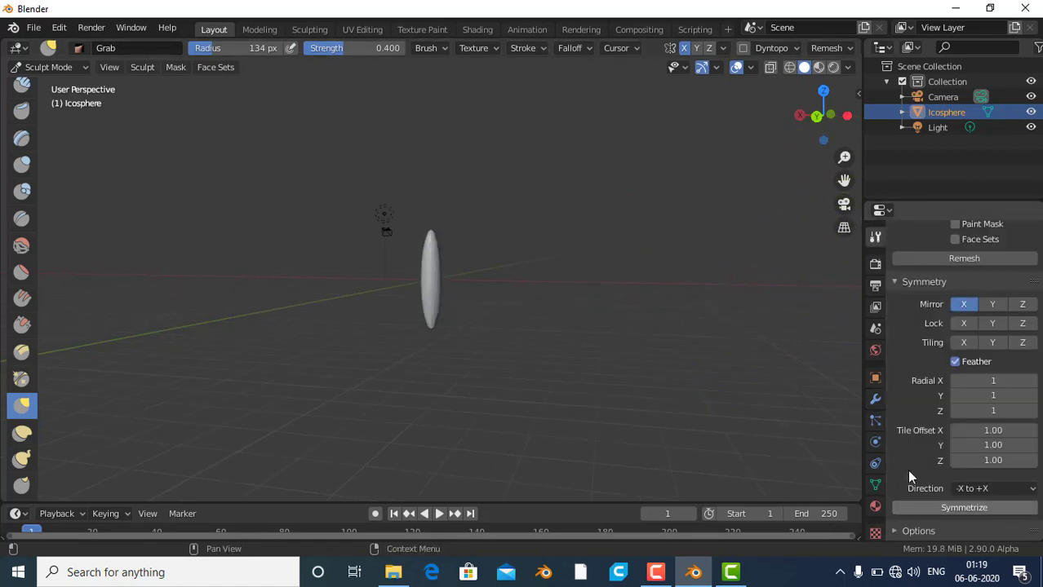
left_click(1028, 415)
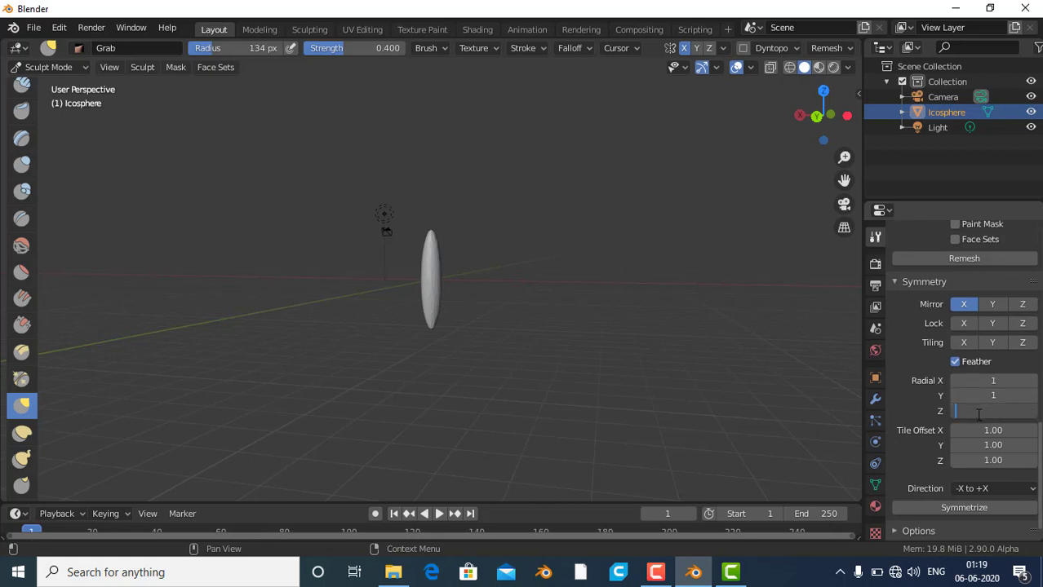
type("10")
key("Return")
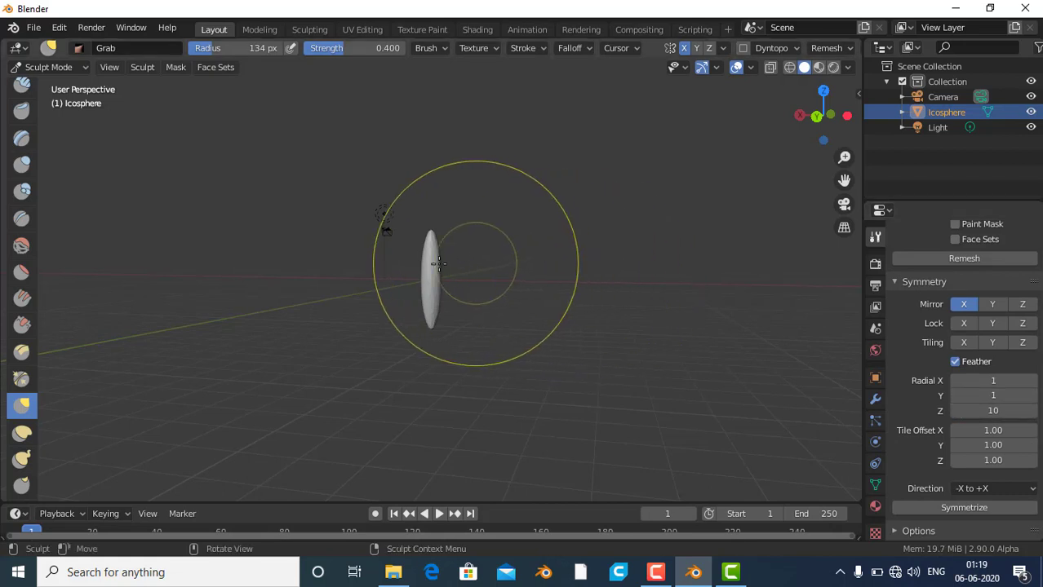
Step: Zoom in and pull the spindle's sides outward evenly with a radial Grab stroke
mouse_move(444, 277)
left_mouse_down()
mouse_move(441, 249)
mouse_move(441, 279)
mouse_move(472, 277)
left_mouse_up()
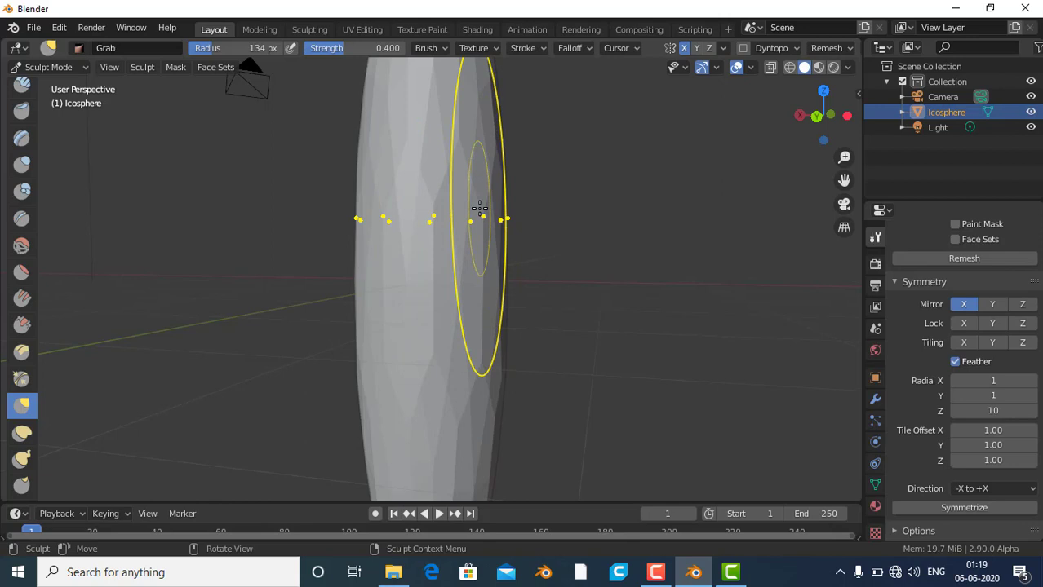
left_click_drag(480, 208, 727, 214)
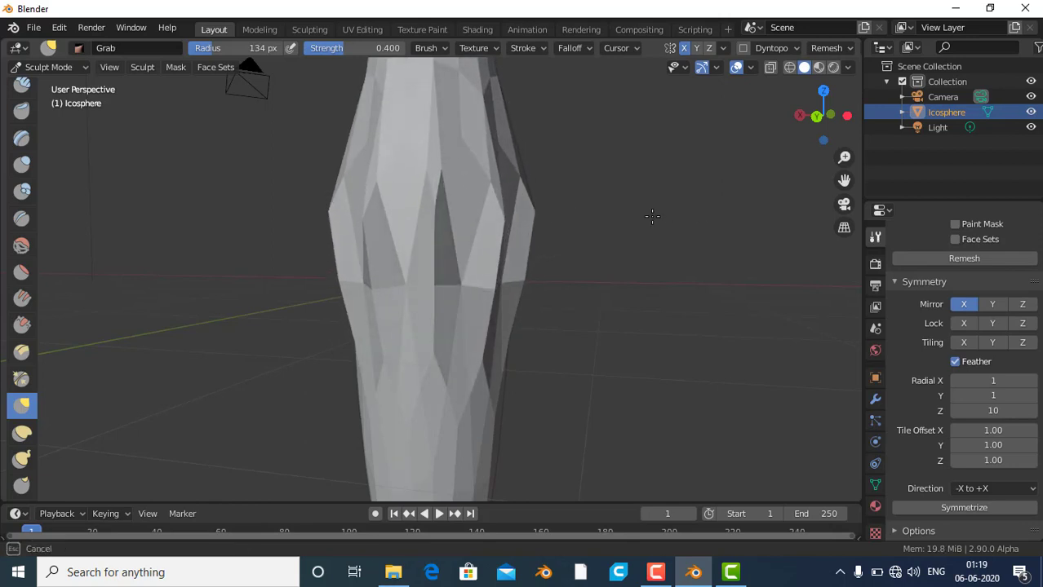
left_click_drag(727, 215, 636, 259)
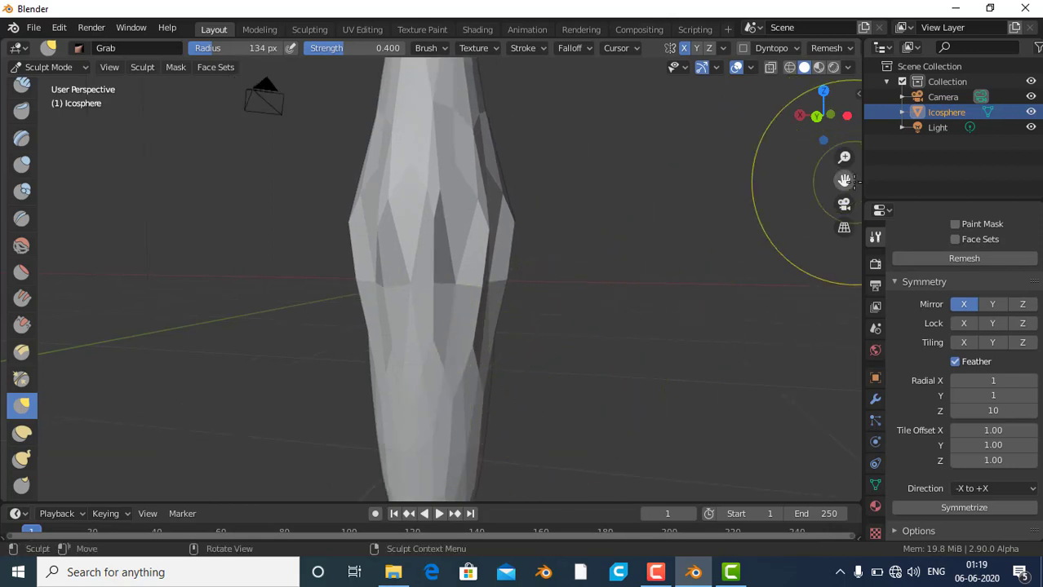
Step: Bulge the lower sides outward and reshape the pointed bottom tip into a blunt base
left_click_drag(844, 180, 844, 82)
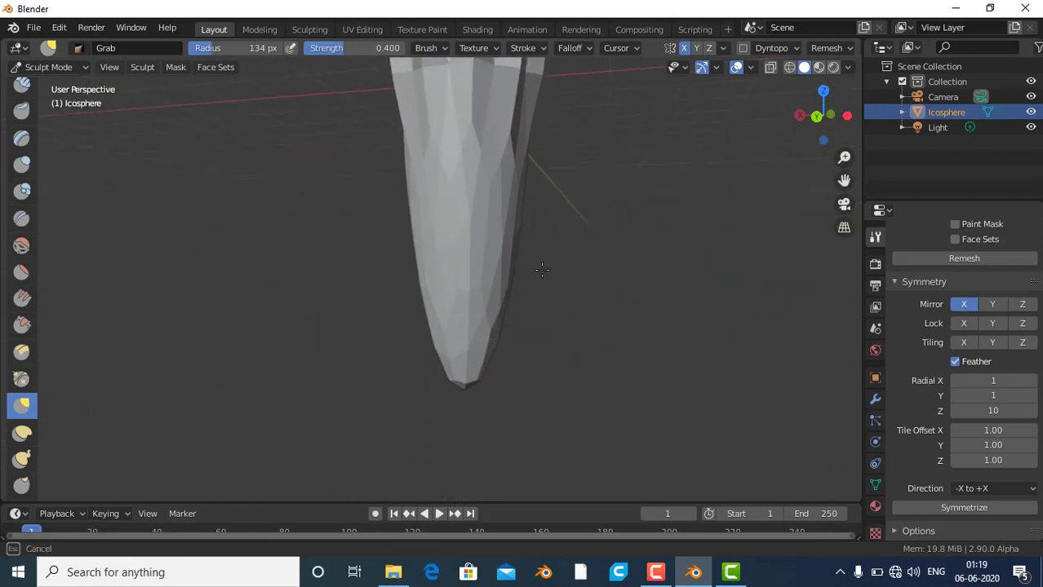
left_click_drag(535, 270, 230, 305)
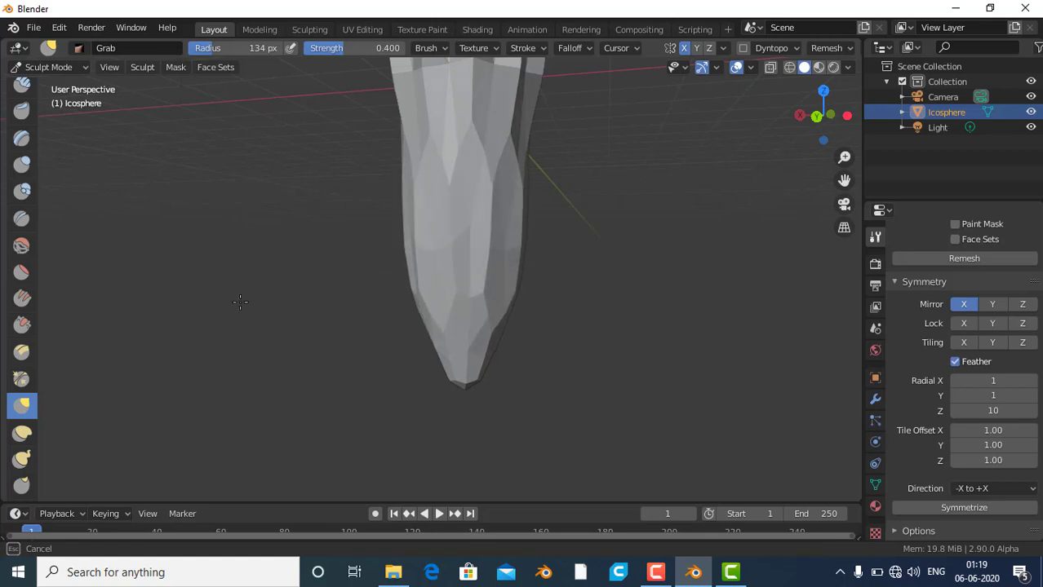
left_click_drag(453, 368, 465, 404)
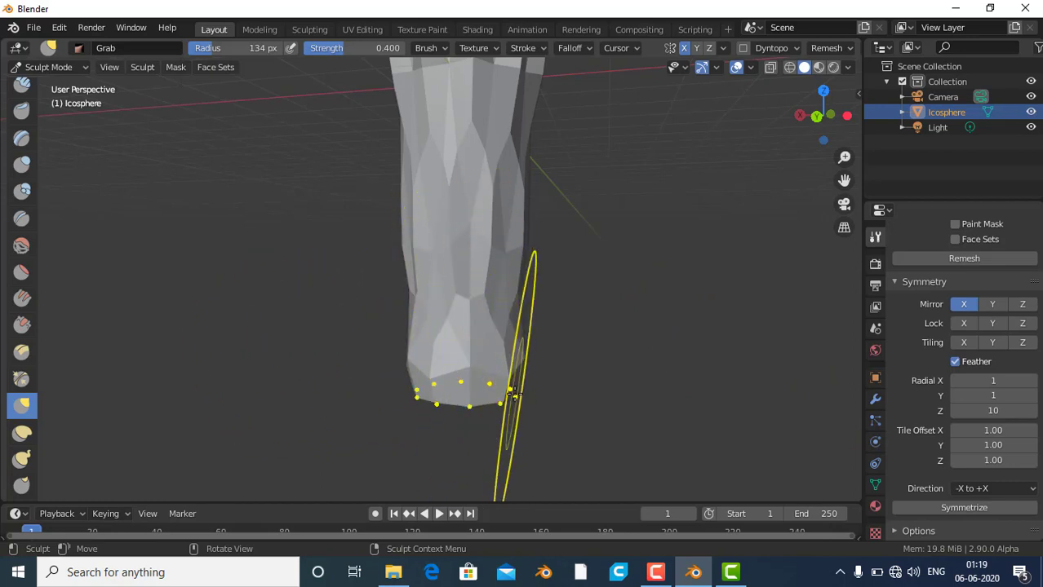
Step: Add a Multiresolution modifier, subdivide twice, and lower the sculpt level to 1
left_click(873, 398)
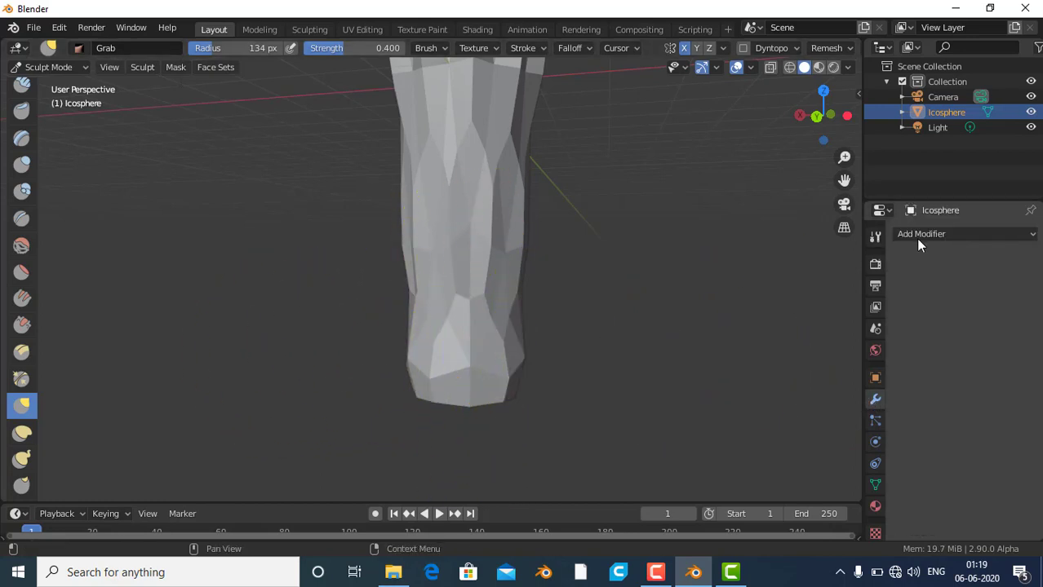
left_click(918, 235)
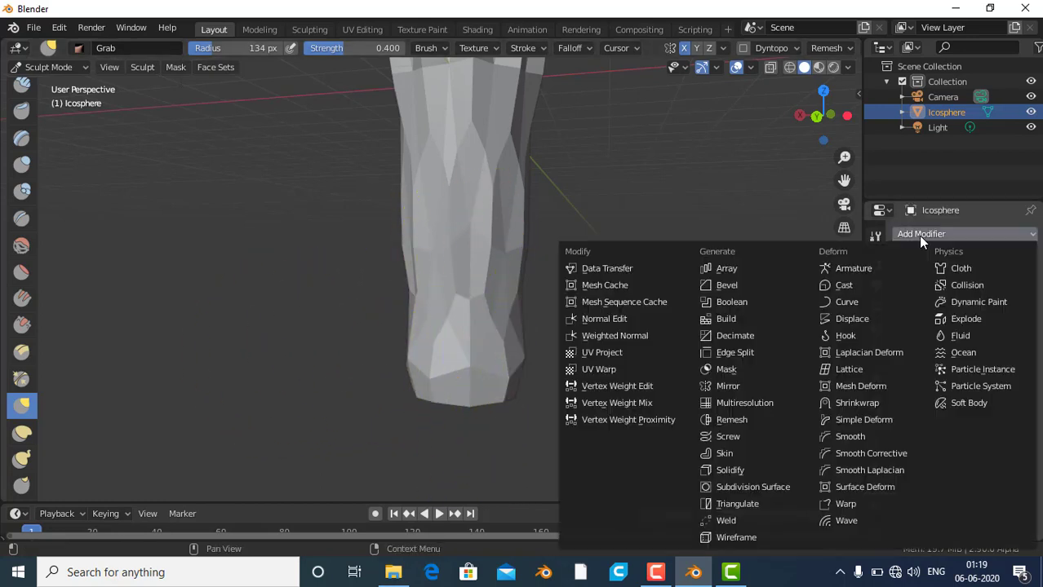
left_click(752, 400)
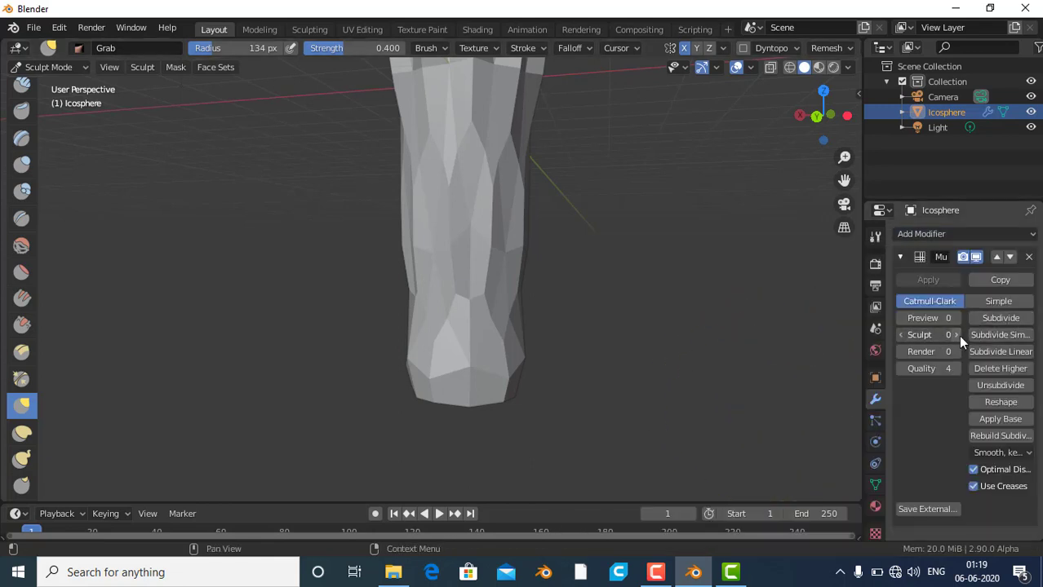
left_click(1000, 318)
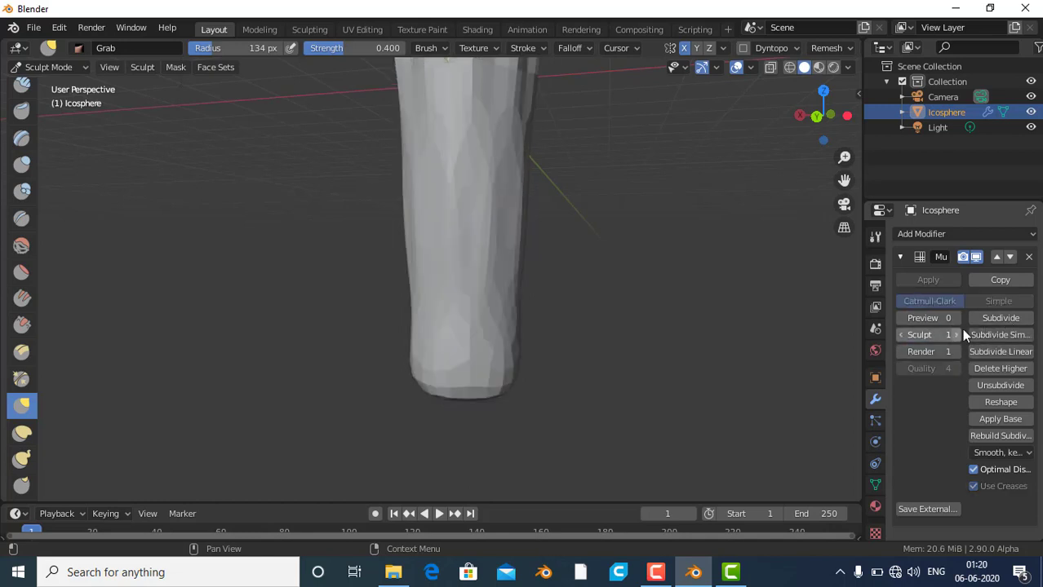
left_click(997, 318)
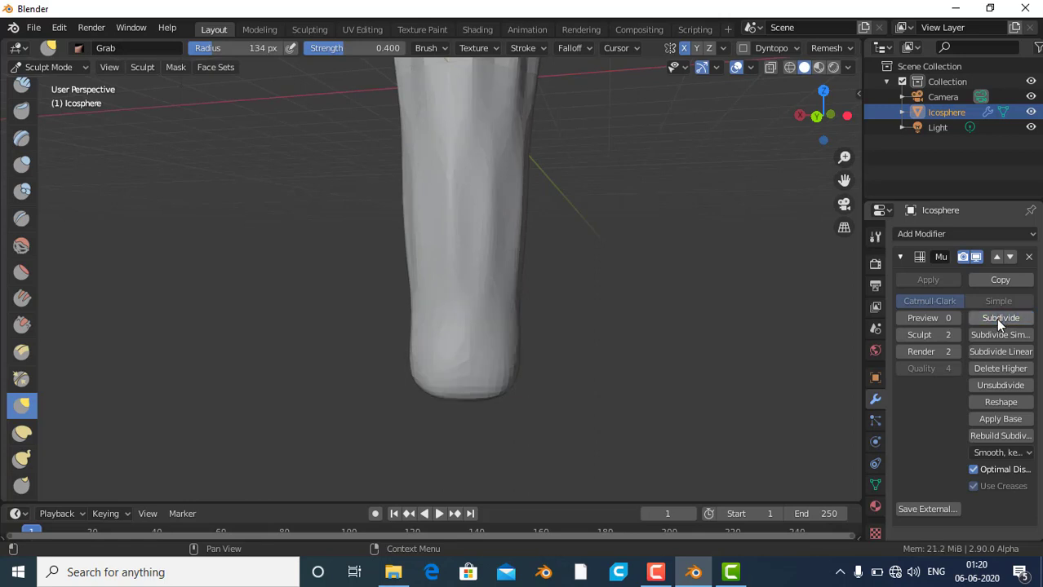
left_click(901, 334)
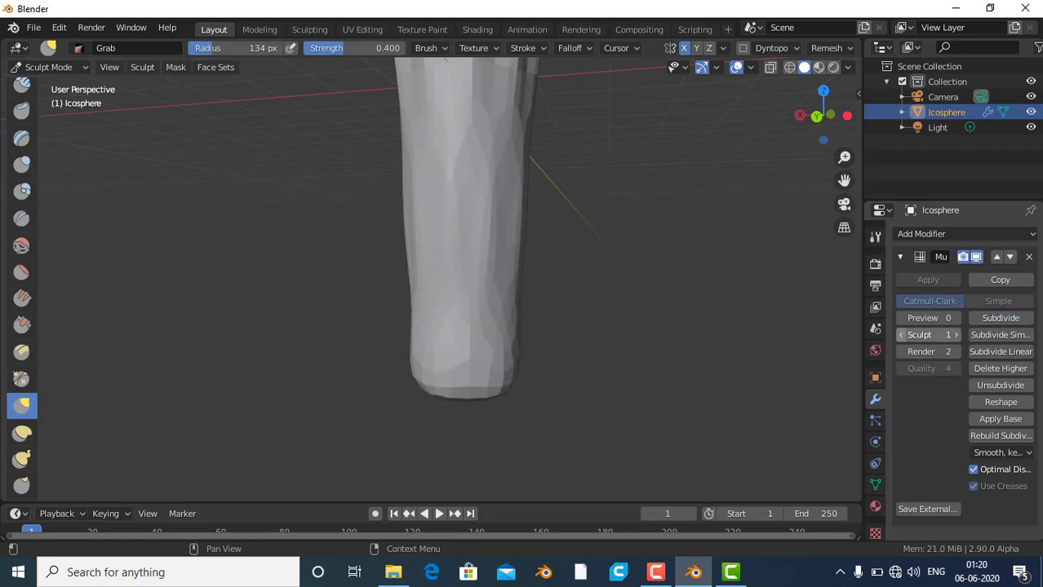
Step: After a Grab stroke, subdivide to level 3 and set the sculpt level back to 1
mouse_move(478, 327)
left_mouse_down()
mouse_move(679, 329)
mouse_move(767, 303)
left_mouse_up()
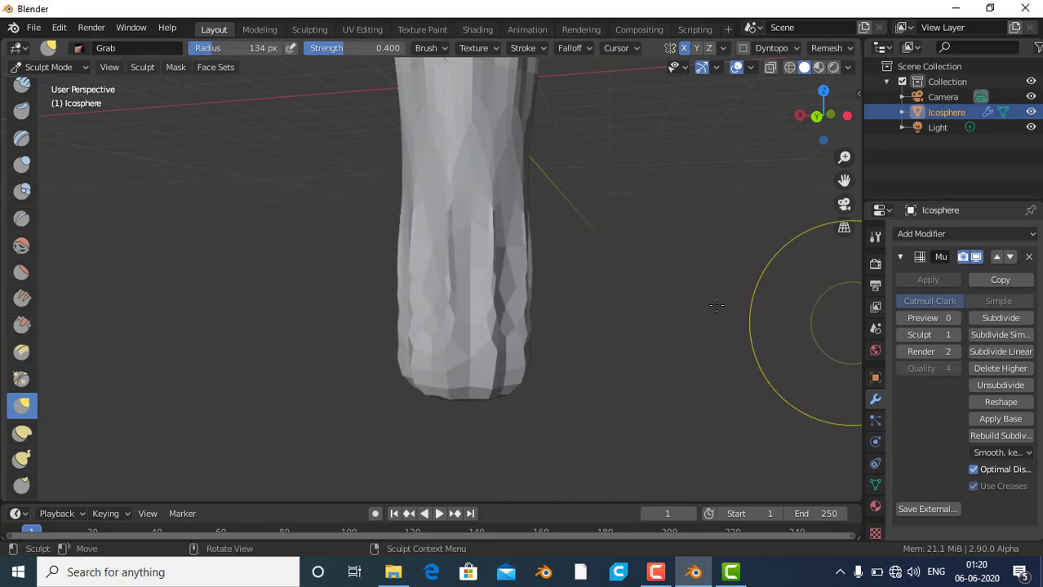
scroll(717, 304, "up", 4)
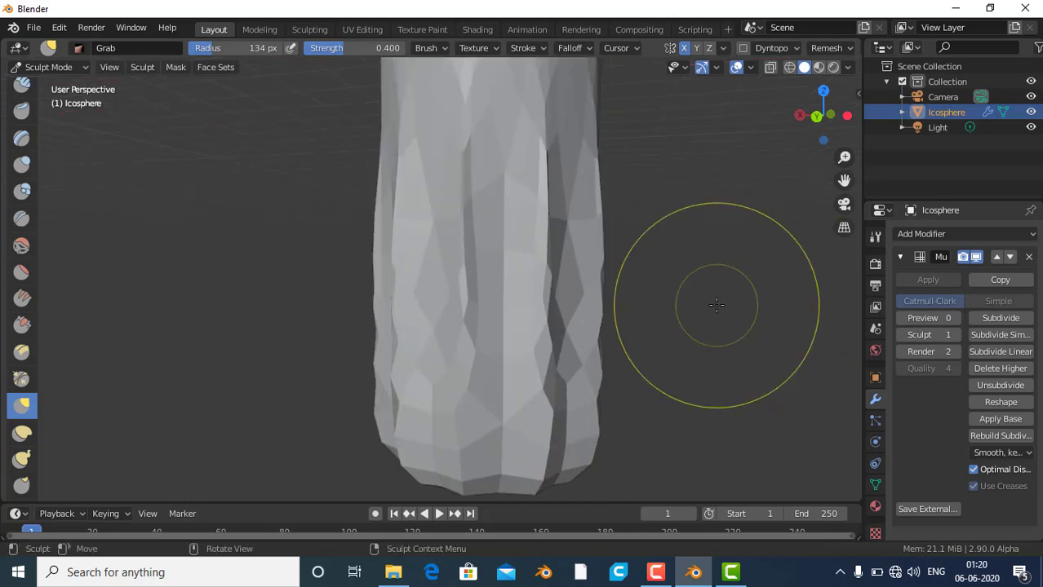
left_click(1009, 322)
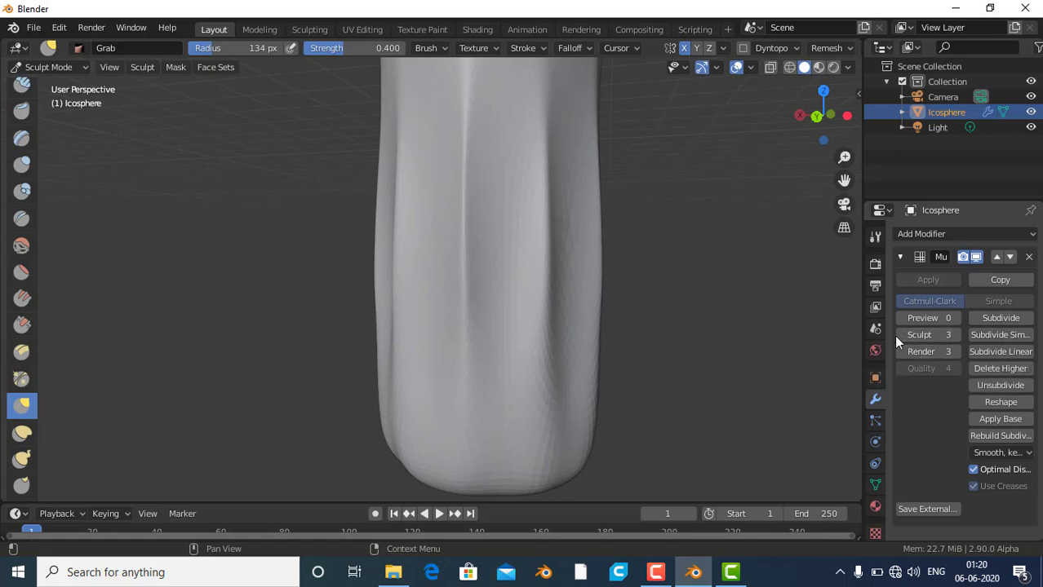
left_click(897, 336)
left_click(898, 335)
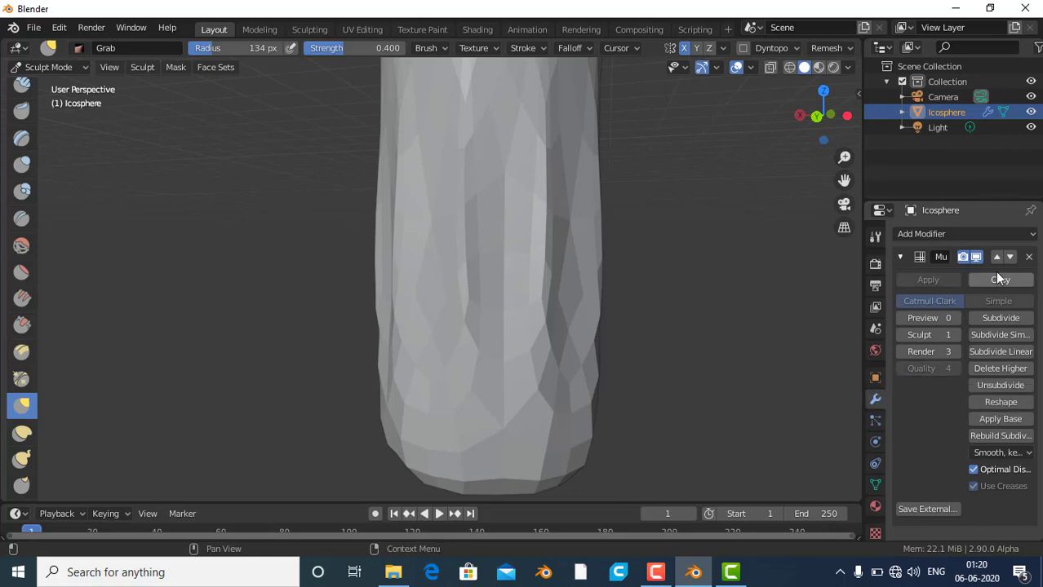
left_click(922, 235)
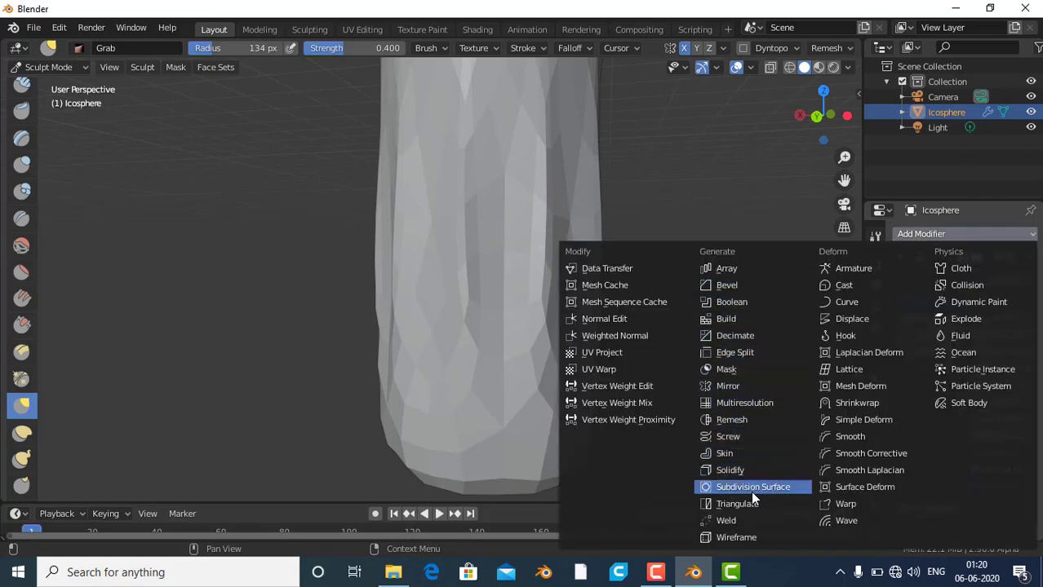
left_click(743, 403)
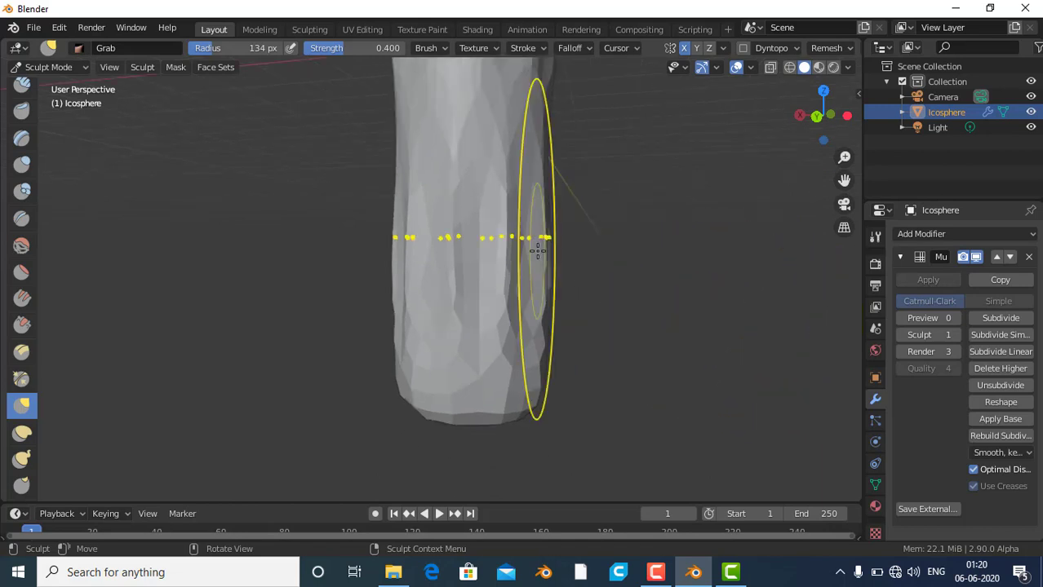
scroll(536, 249, "up", 1)
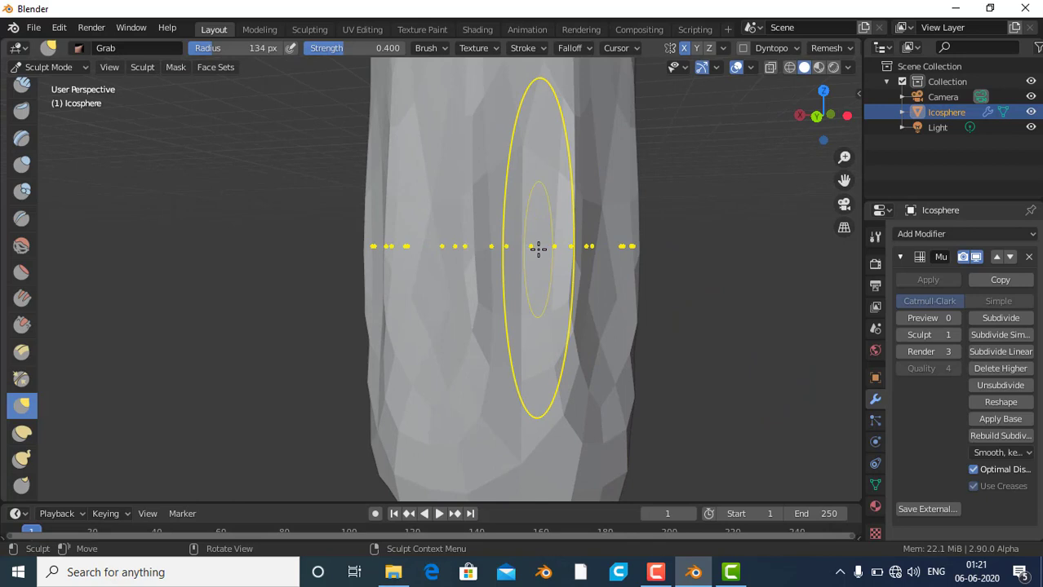
scroll(530, 139, "down", 2)
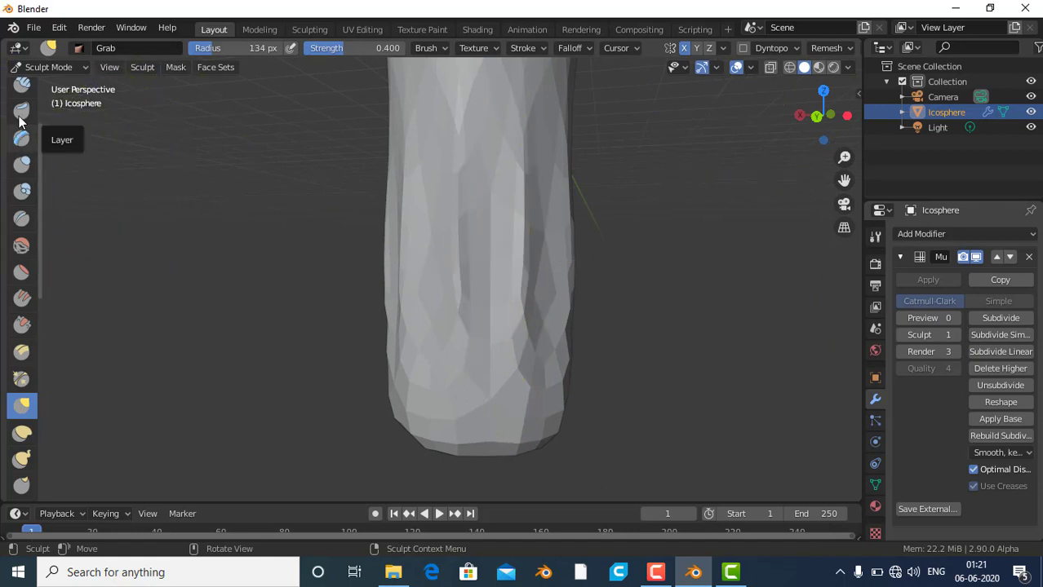
Step: With the Clay Strips brush at strength 0.600, stroke vertical ridges along the lower and upper body
scroll(22, 138, "up", 3)
left_click(22, 175)
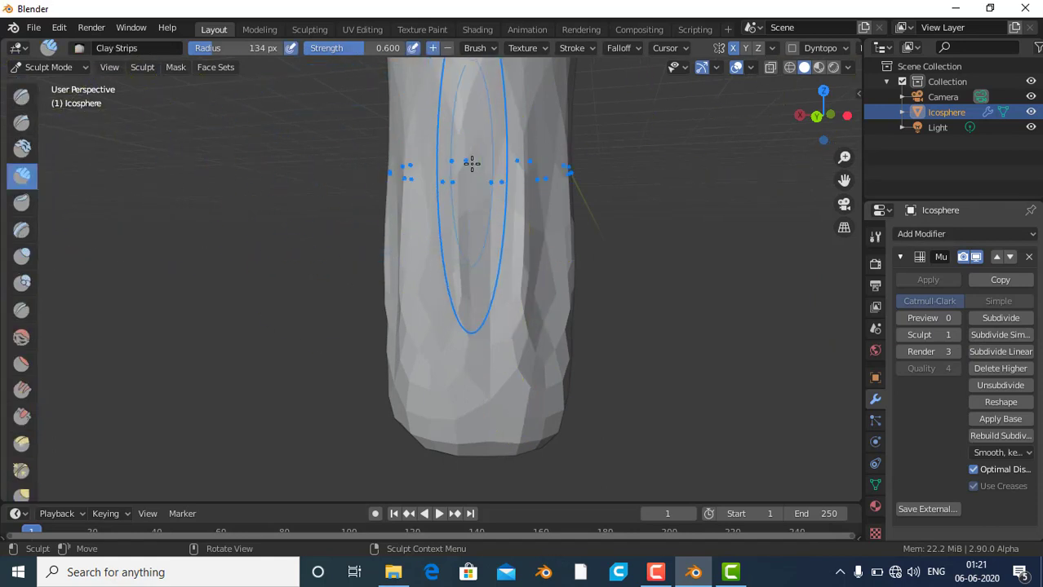
left_click_drag(471, 163, 473, 405)
middle_click_drag(532, 345, 507, 234)
left_click_drag(456, 142, 442, 181)
mouse_move(443, 181)
middle_mouse_down()
mouse_move(372, 175)
mouse_move(413, 191)
mouse_move(189, 189)
mouse_move(571, 180)
middle_mouse_up()
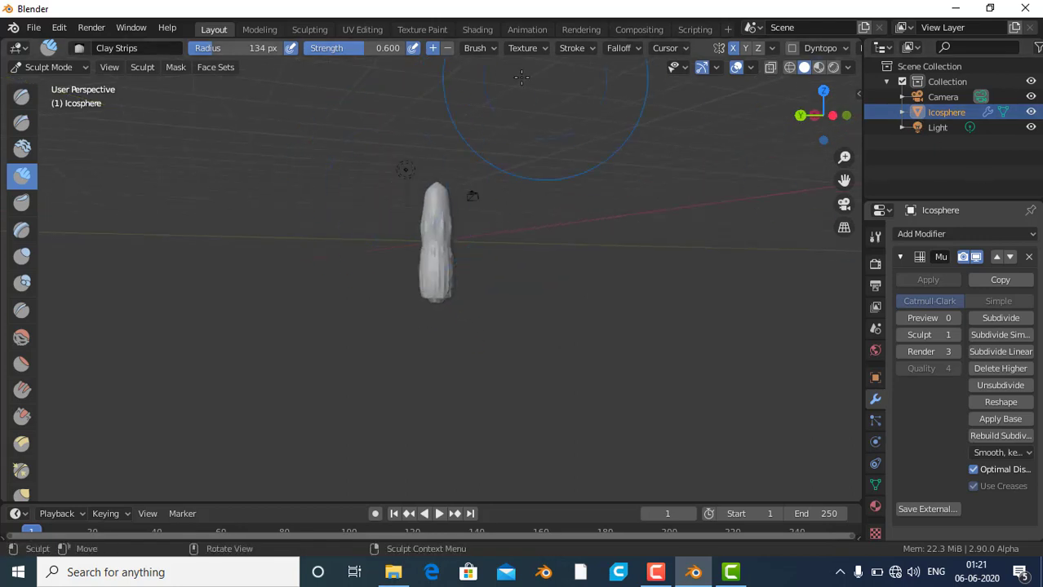
left_click(49, 65)
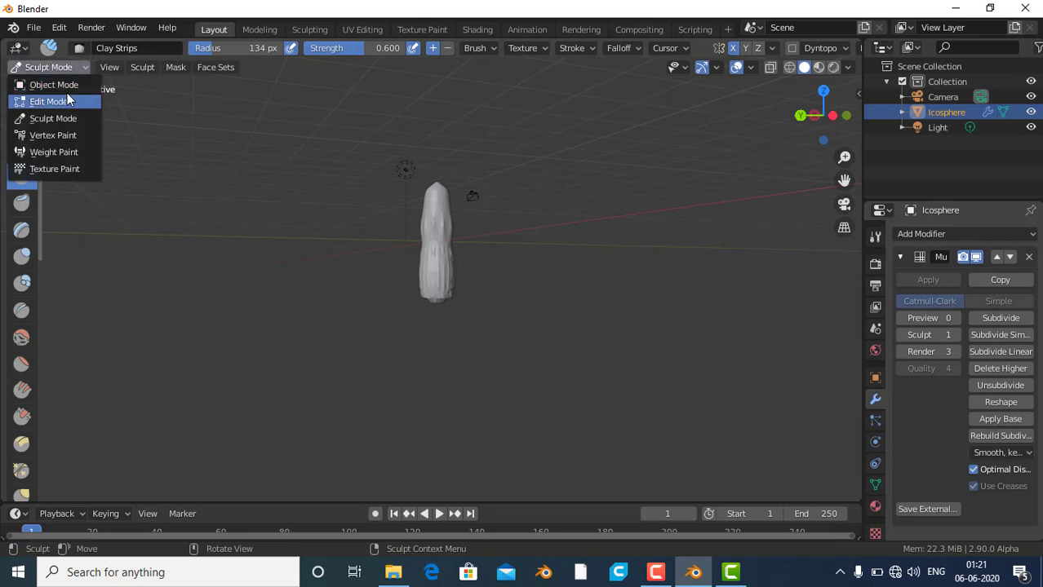
Step: Return to Object Mode and add a Solidify modifier to the icosphere
left_click(83, 87)
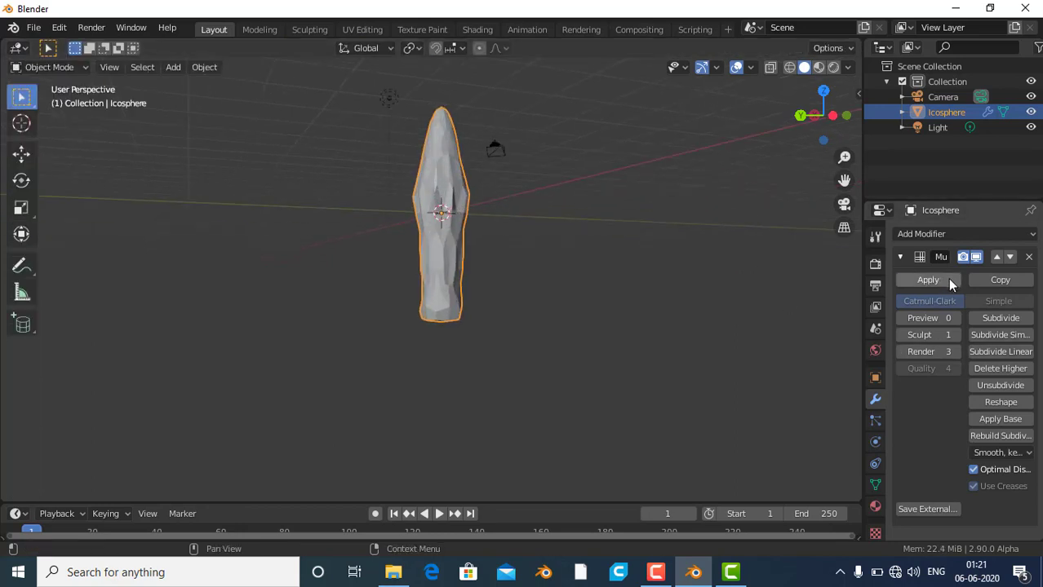
left_click(955, 234)
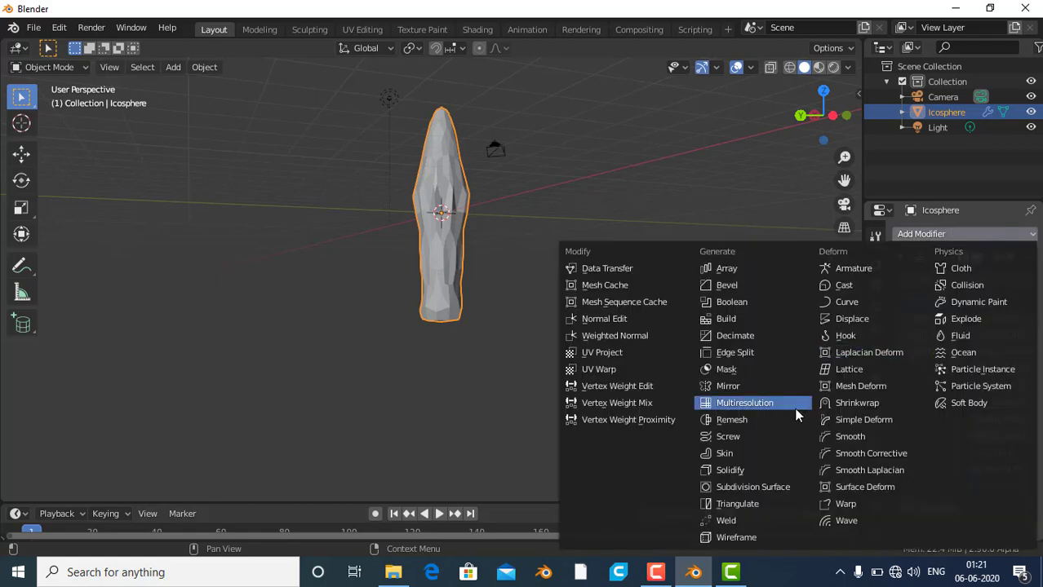
left_click(738, 470)
scroll(951, 453, "down", 4)
scroll(952, 453, "up", 5)
Step: Add a Subdivision Surface modifier with viewport levels 3, then delete it
left_click(955, 233)
left_click(749, 487)
left_click(955, 349)
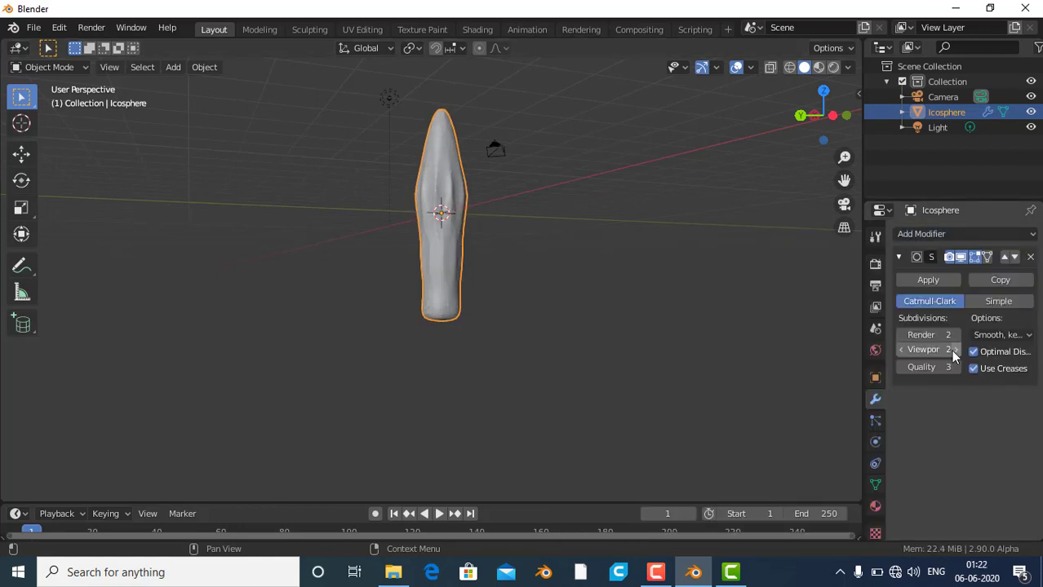
left_click(955, 349)
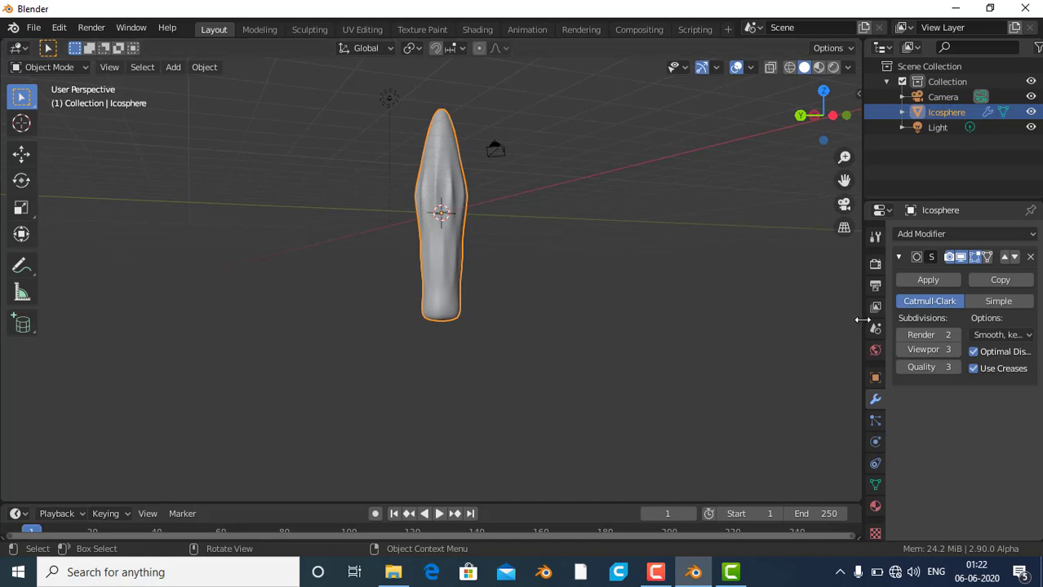
left_click(1030, 257)
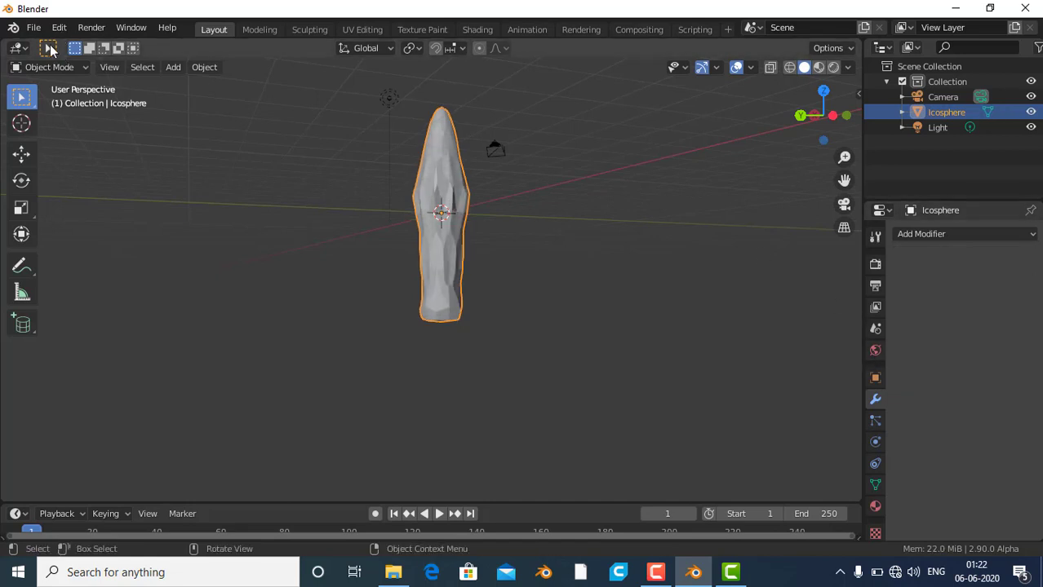
Step: Switch the icosphere to Sculpt Mode and zoom in on it side-on
left_click(45, 68)
left_click(39, 117)
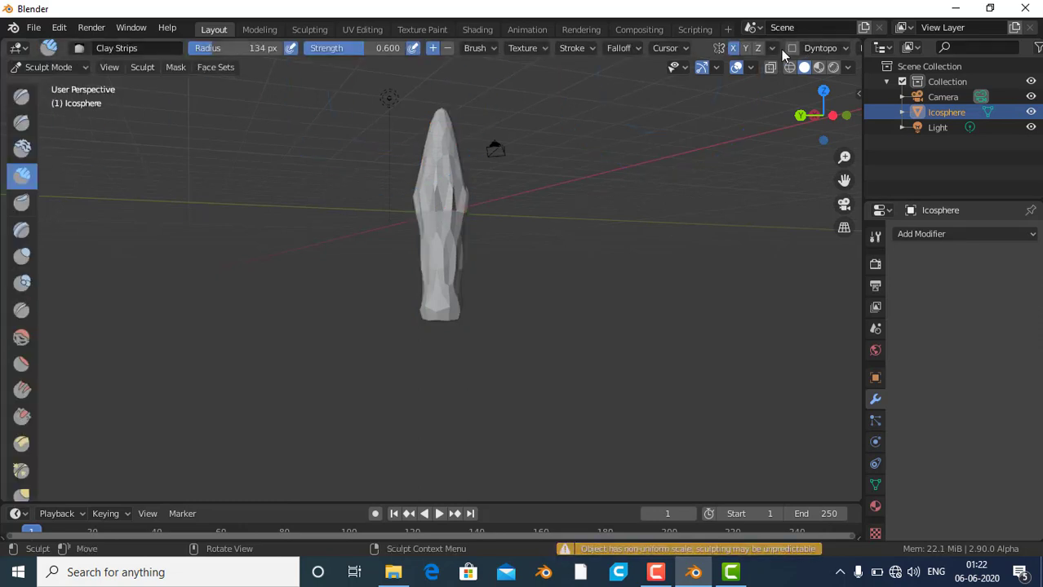
middle_click_drag(464, 264, 445, 226)
scroll(445, 245, "up", 3)
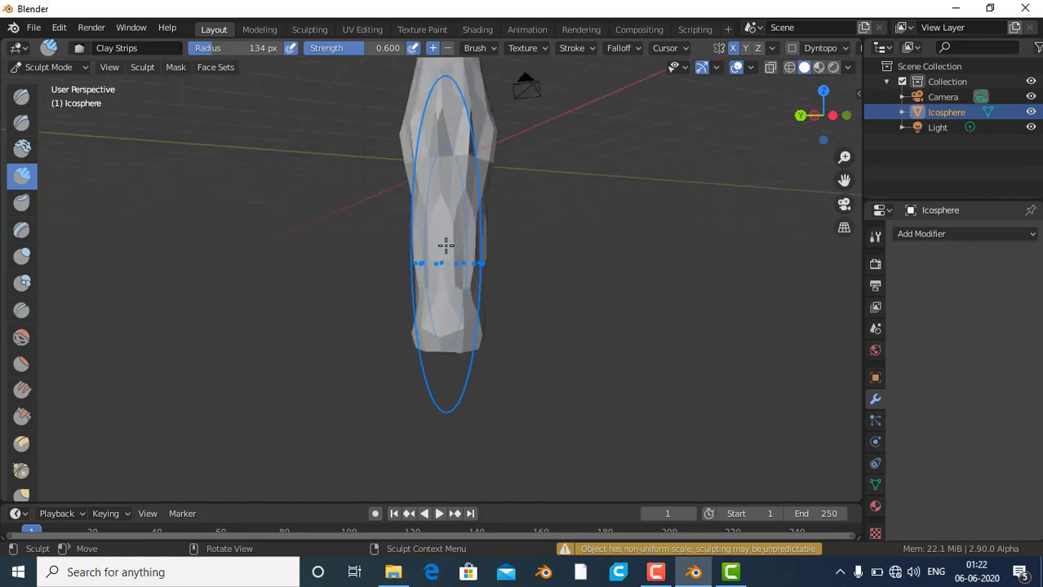
scroll(462, 247, "up", 6)
Step: Drag a horizontal Clay Strips stroke across the surface, then cancel the Add Modifier list
left_click_drag(462, 247, 794, 252)
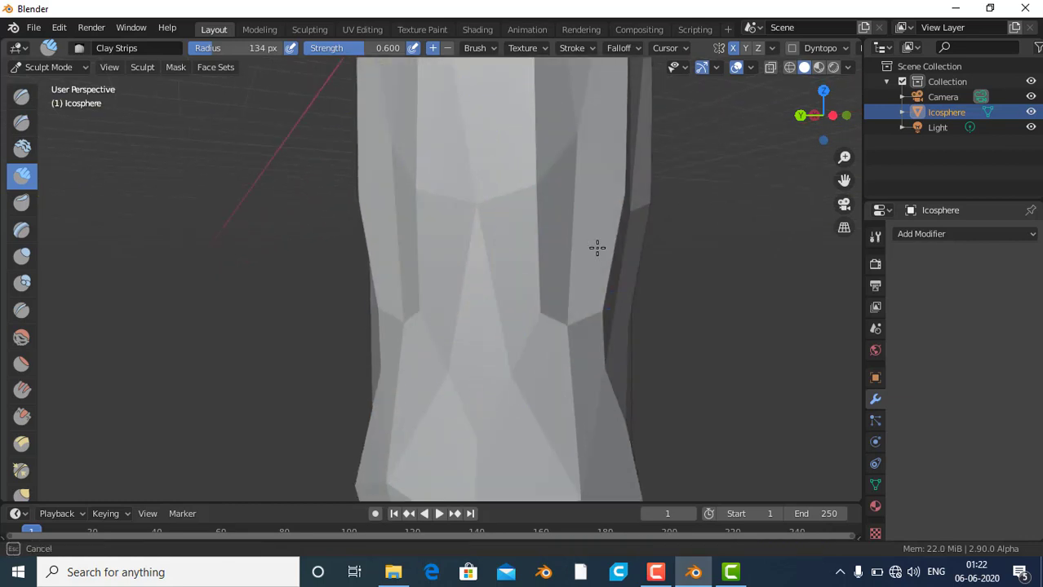
scroll(559, 221, "down", 2)
scroll(587, 180, "down", 3)
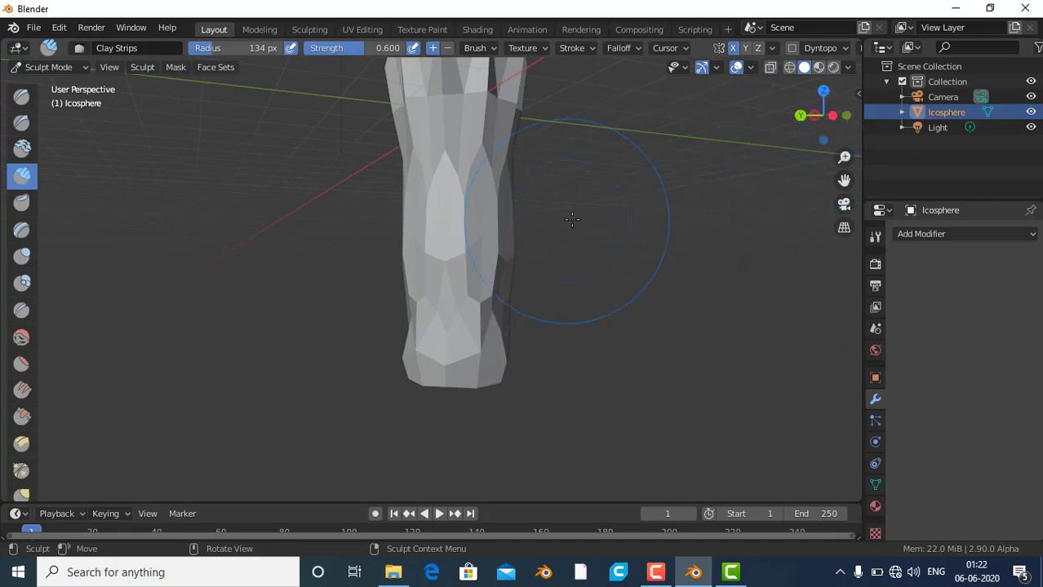
left_click(937, 234)
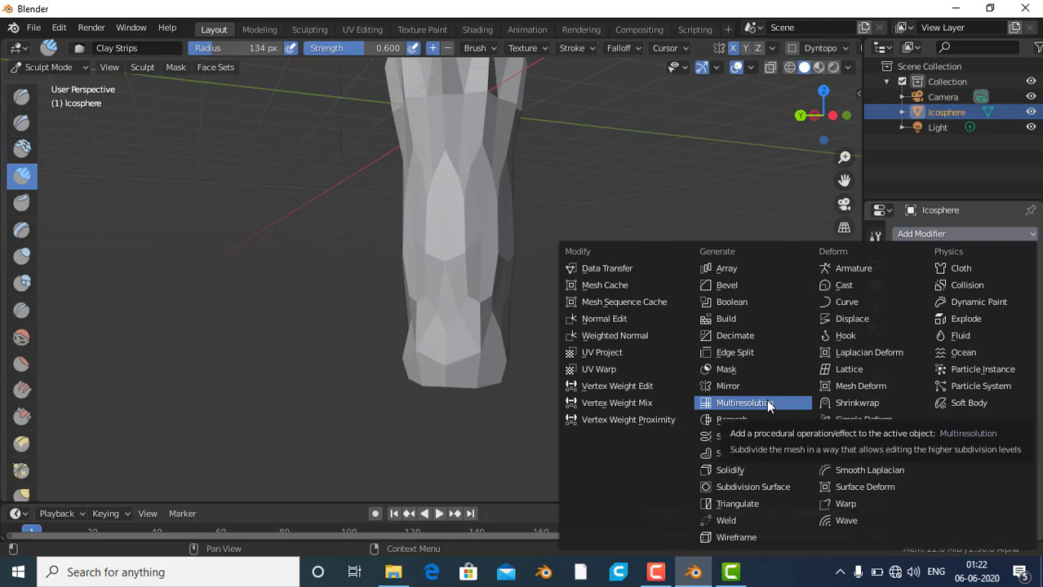
left_click(635, 212)
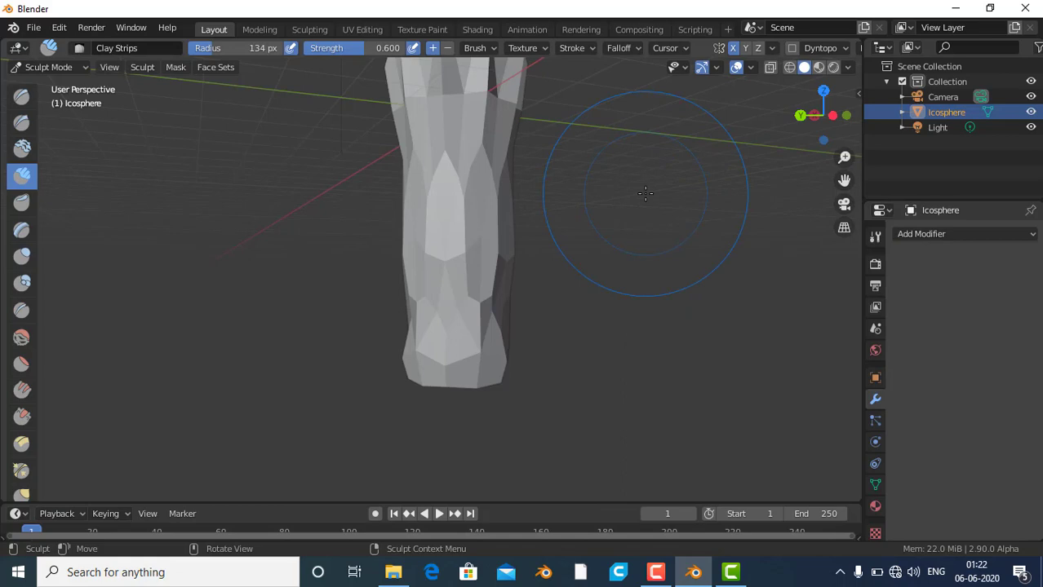